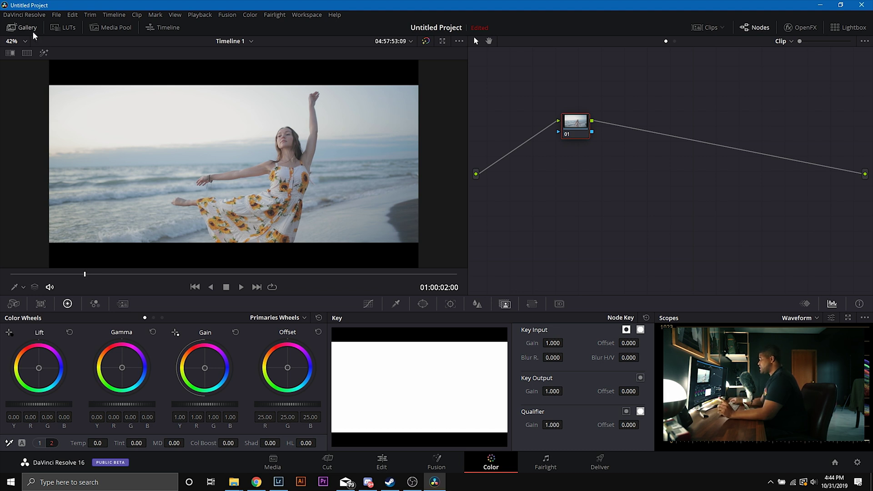
{"action": "right_click", "coordinate": [583, 132]}
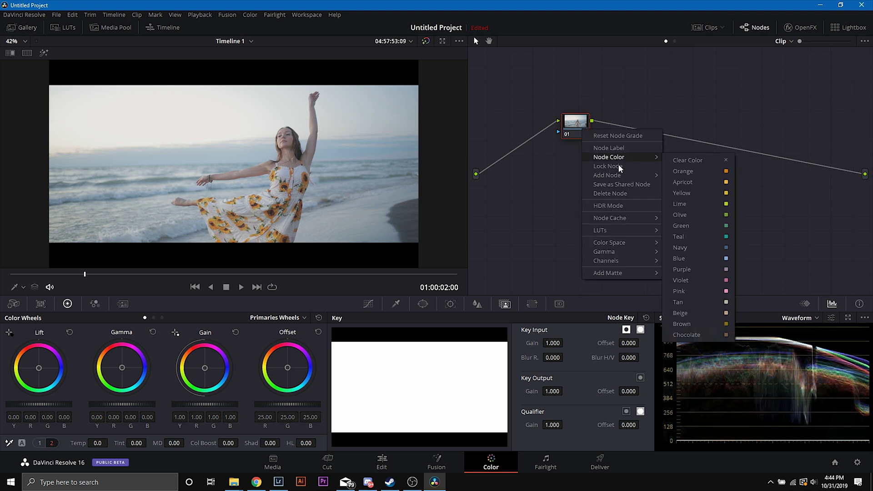
{"action": "mouse_move", "coordinate": [636, 230]}
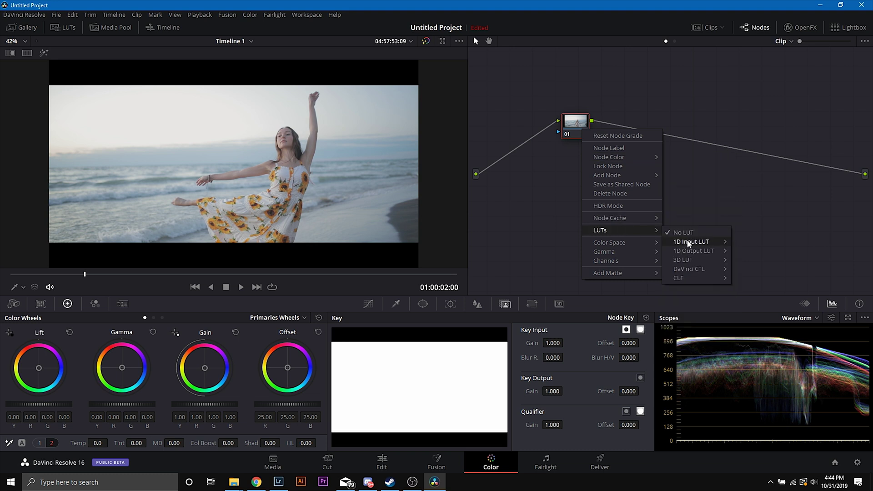
{"action": "mouse_move", "coordinate": [705, 260]}
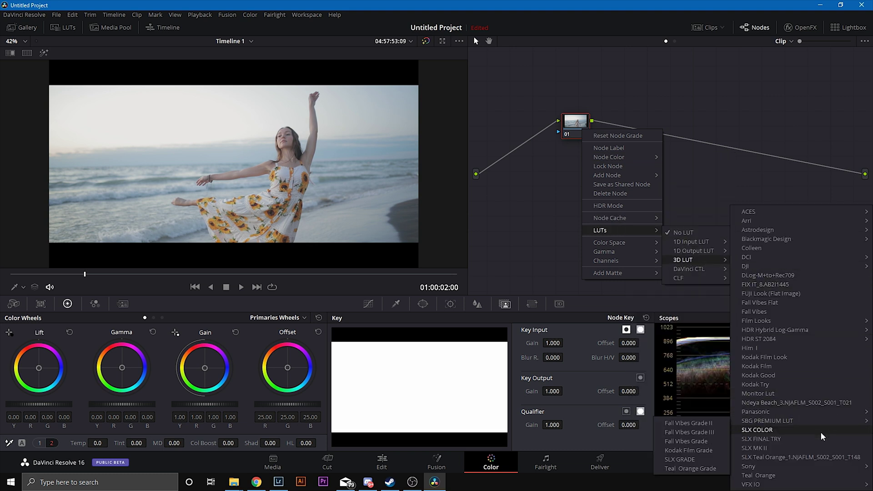
{"action": "left_click", "coordinate": [811, 476]}
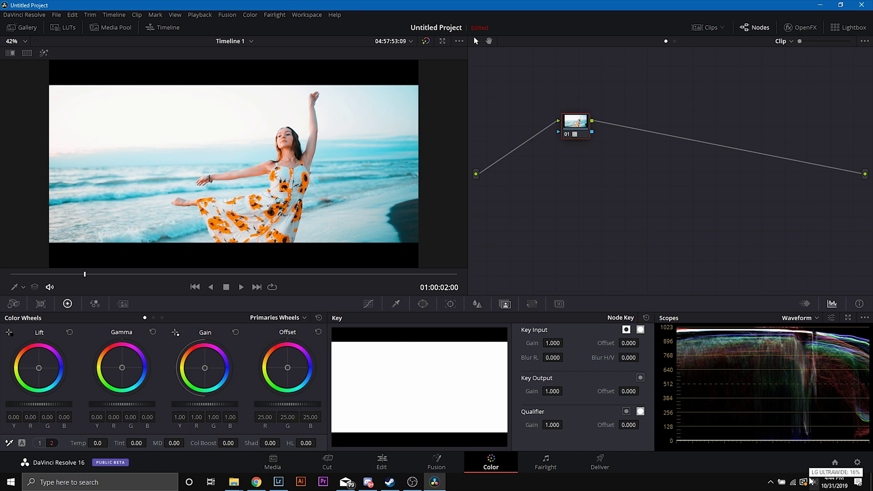
{"action": "left_click_drag", "start_coordinate": [302, 404], "coordinate": [277, 404]}
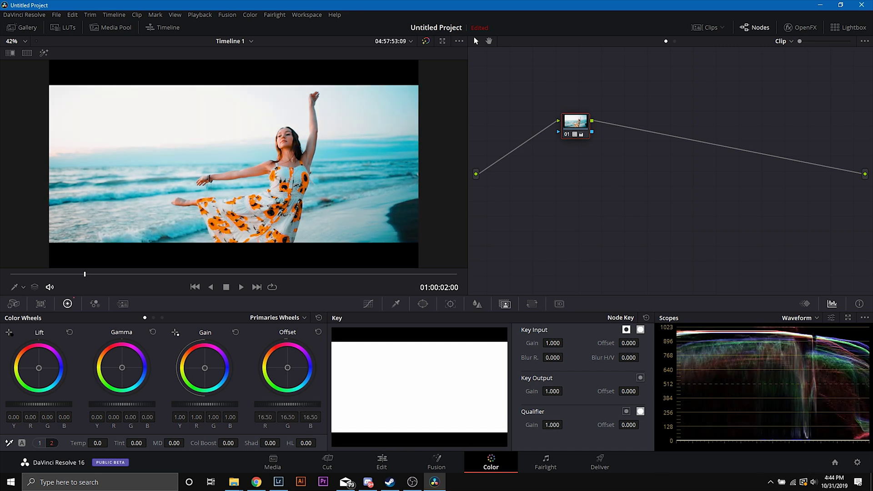
{"action": "key", "text": "ctrl+z"}
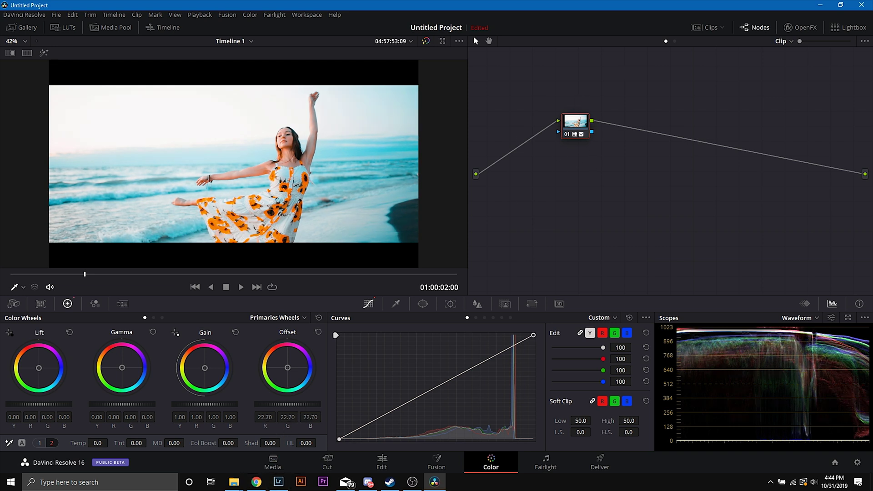
{"action": "left_click_drag", "start_coordinate": [287, 404], "coordinate": [456, 398]}
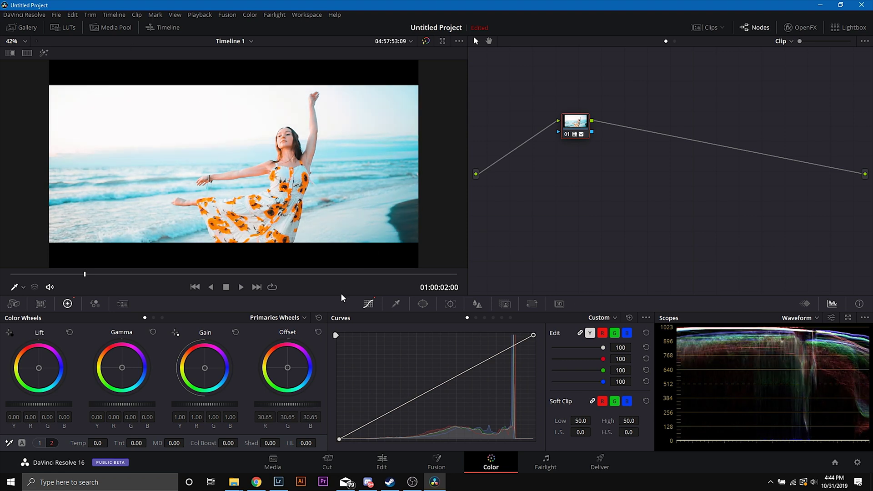
{"action": "right_click", "coordinate": [598, 91]}
Reset the beach clip's grade to a single node and add serial node 02
{"action": "left_click", "coordinate": [616, 97]}
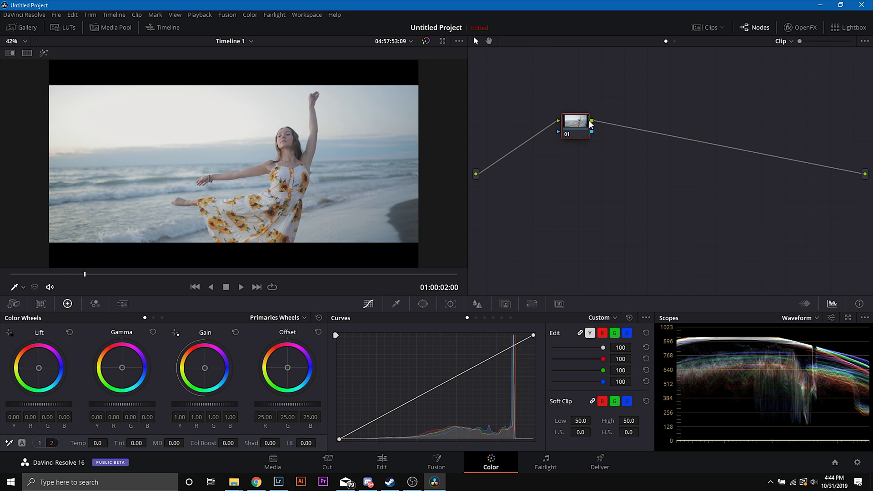
{"action": "right_click", "coordinate": [578, 122]}
{"action": "mouse_move", "coordinate": [604, 166]}
{"action": "left_click", "coordinate": [672, 171]}
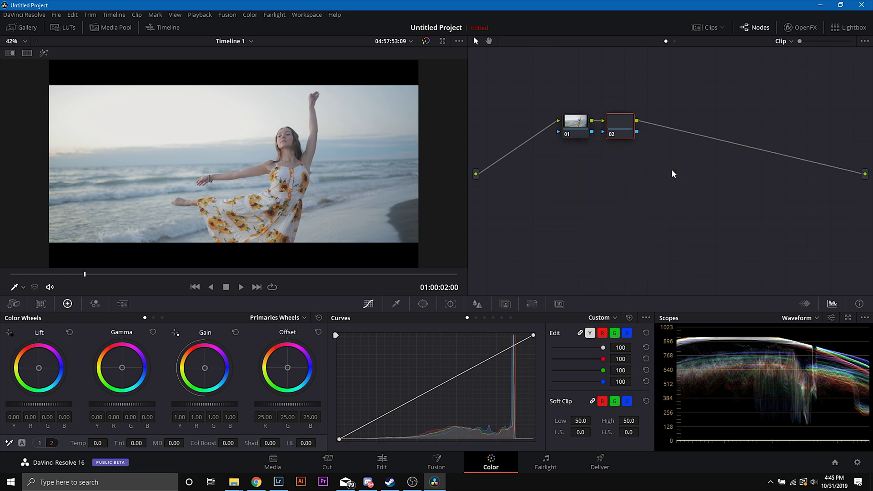
Apply the Teal Orange 3D LUT to node 02
{"action": "right_click", "coordinate": [627, 127]}
{"action": "mouse_move", "coordinate": [677, 172]}
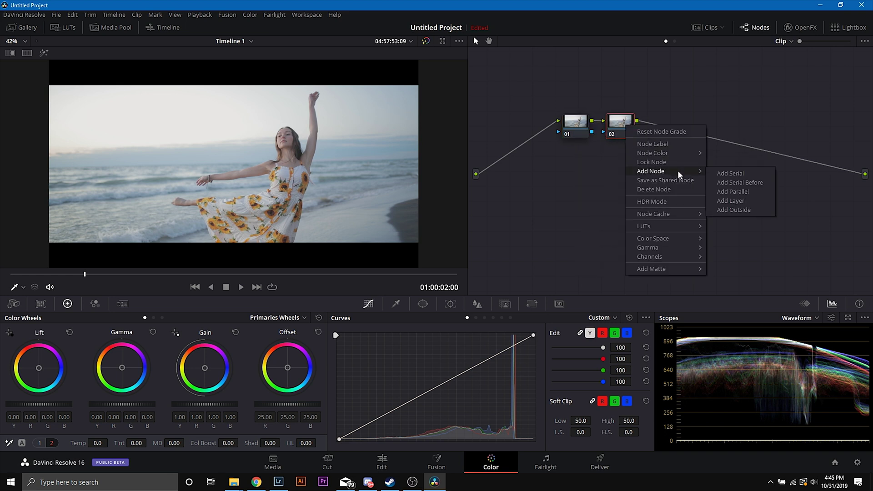
{"action": "mouse_move", "coordinate": [690, 218]}
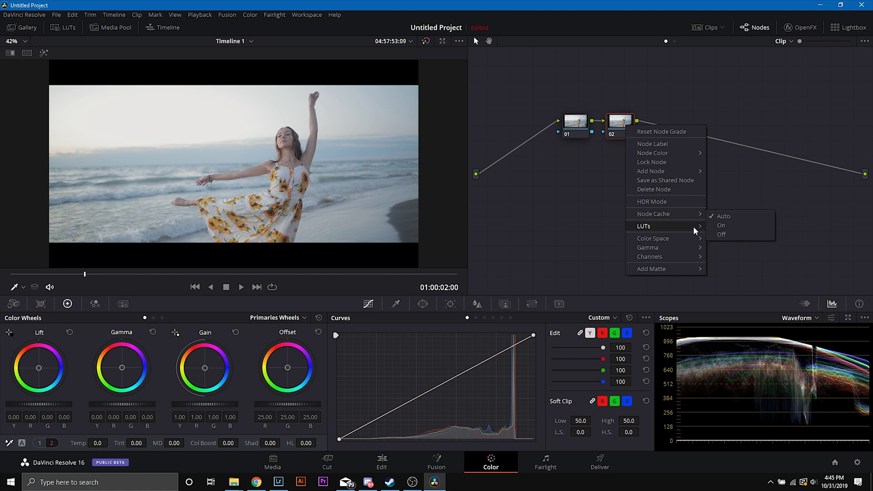
{"action": "mouse_move", "coordinate": [750, 258]}
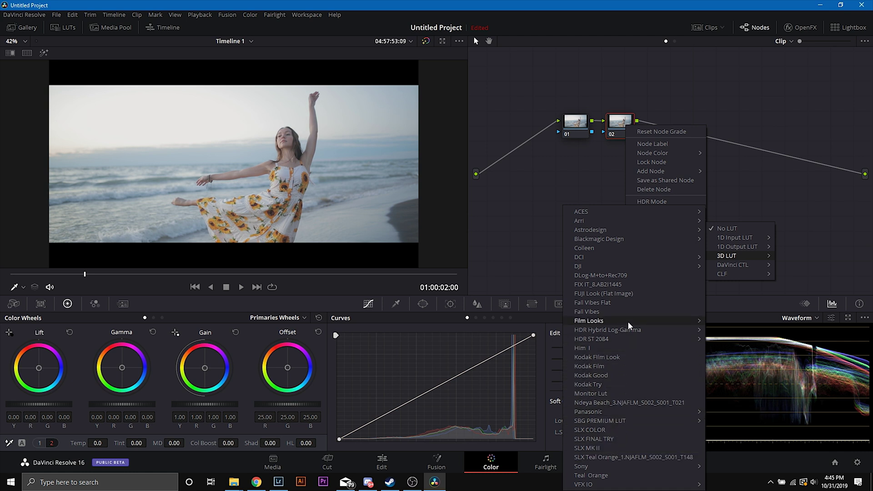
{"action": "left_click", "coordinate": [626, 475]}
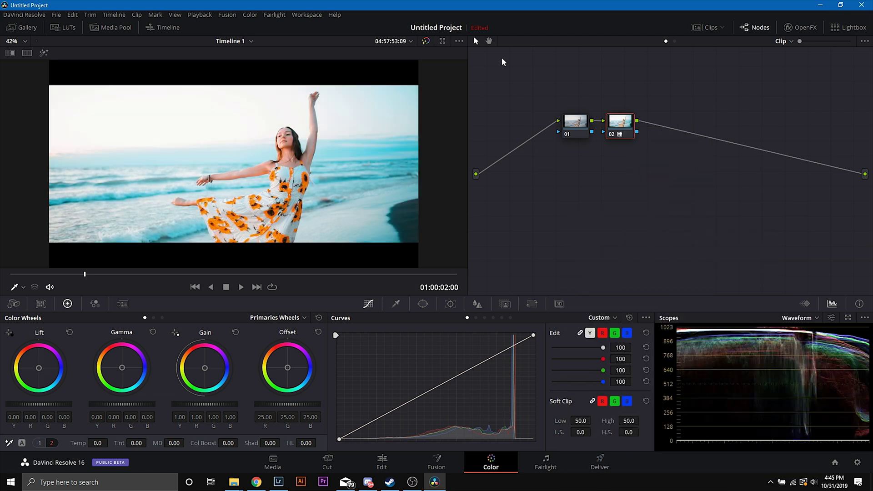
On node 01, lower the Curves highlights and set Temp to 380
{"action": "left_click", "coordinate": [573, 119]}
{"action": "left_click_drag", "start_coordinate": [534, 337], "coordinate": [545, 362]}
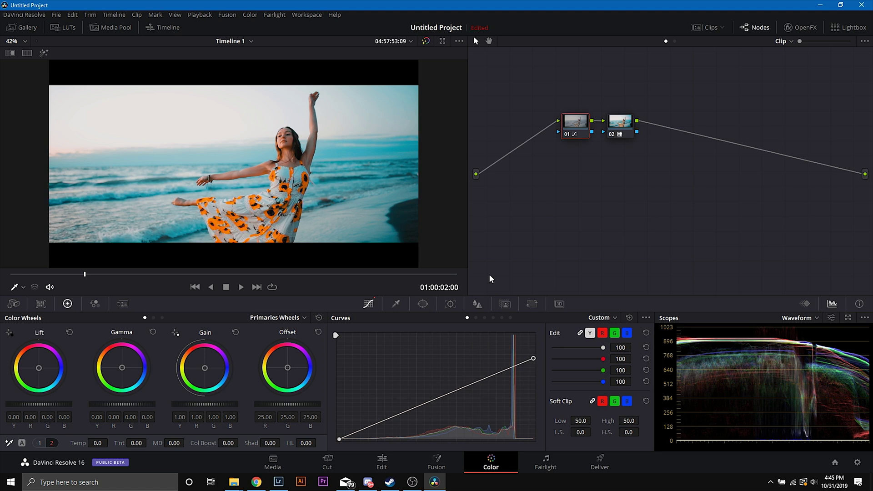
{"action": "left_click_drag", "start_coordinate": [99, 441], "coordinate": [110, 442]}
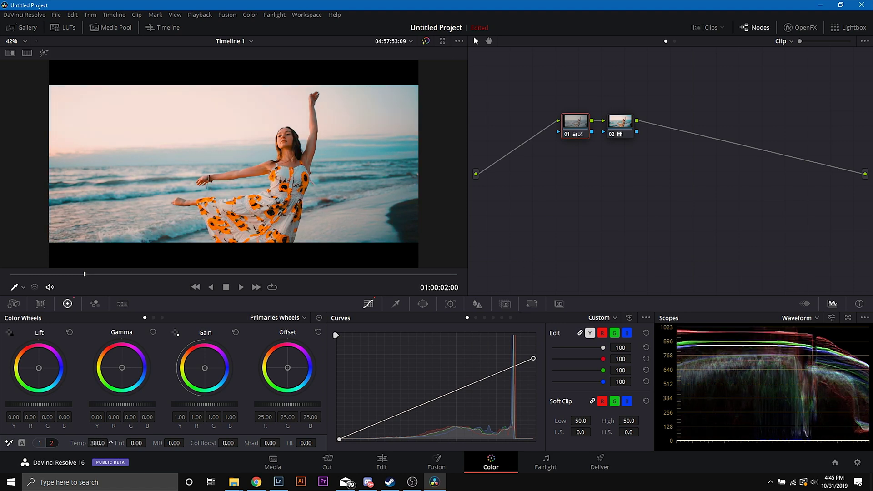
Reset to a single node and add serial nodes 02 and 03
{"action": "right_click", "coordinate": [607, 67]}
{"action": "left_click", "coordinate": [611, 72]}
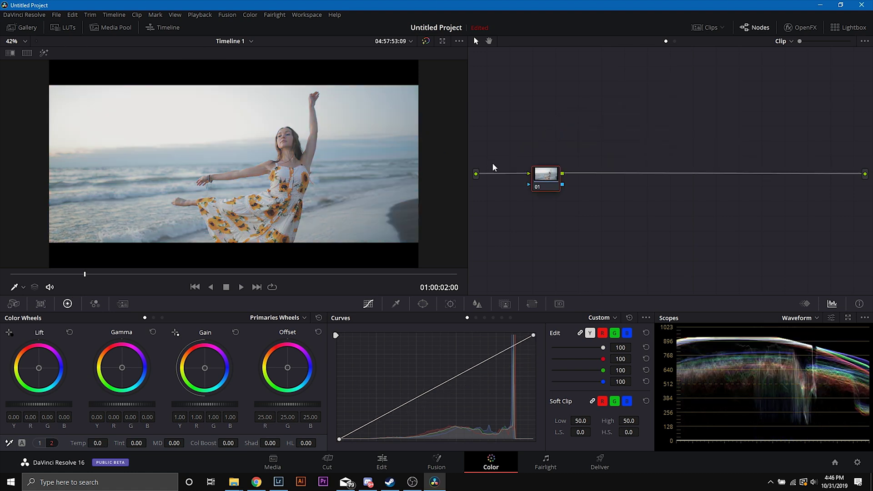
{"action": "right_click", "coordinate": [544, 182]}
{"action": "mouse_move", "coordinate": [611, 225]}
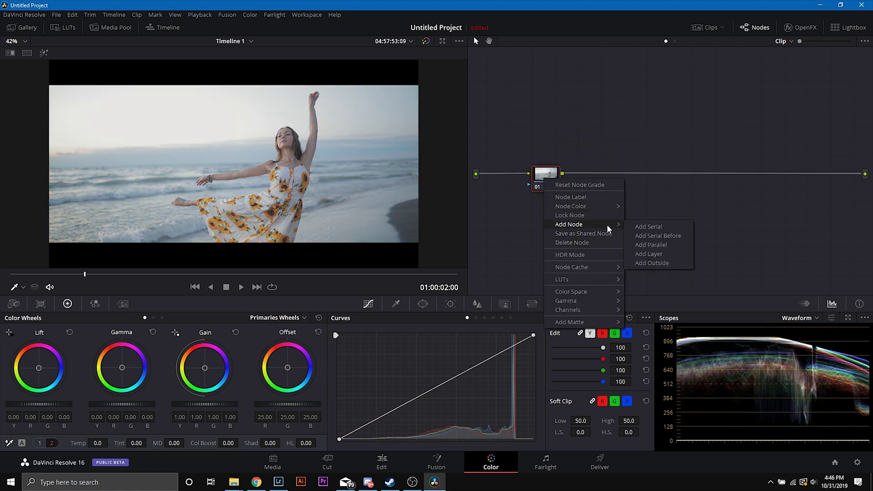
{"action": "left_click", "coordinate": [667, 228]}
{"action": "right_click", "coordinate": [595, 181]}
{"action": "mouse_move", "coordinate": [665, 224]}
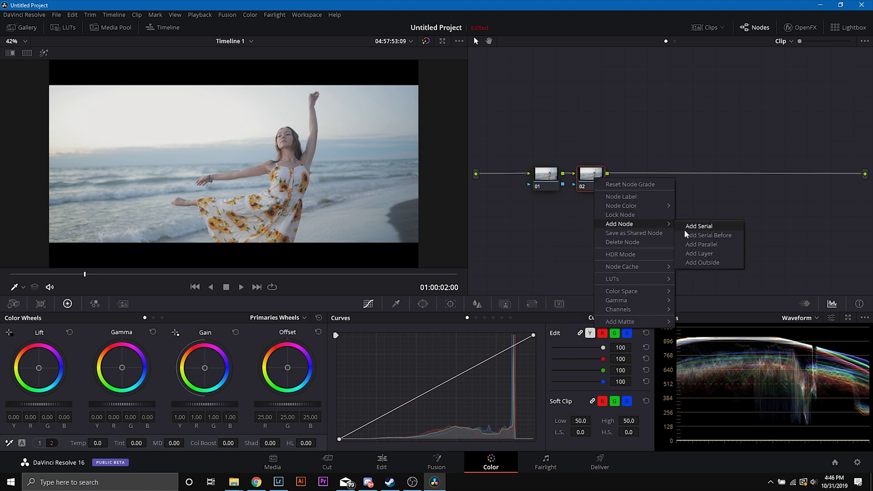
{"action": "left_click", "coordinate": [703, 227]}
Put a Color Space Transform on node 01: Rec.709/Canon Log 3 to Blackmagic 4K Video Gen 3/ARRI LogC
{"action": "left_click", "coordinate": [800, 27]}
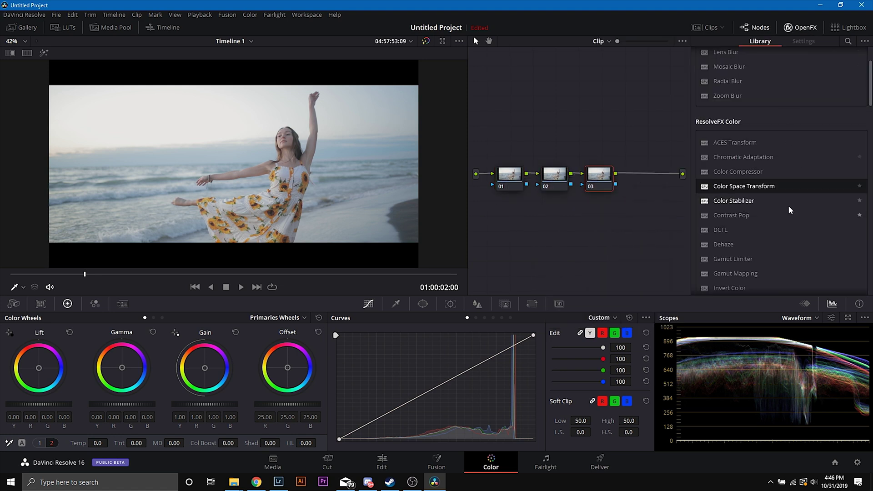
{"action": "left_click_drag", "start_coordinate": [735, 186], "coordinate": [510, 175]}
{"action": "left_click", "coordinate": [801, 87]}
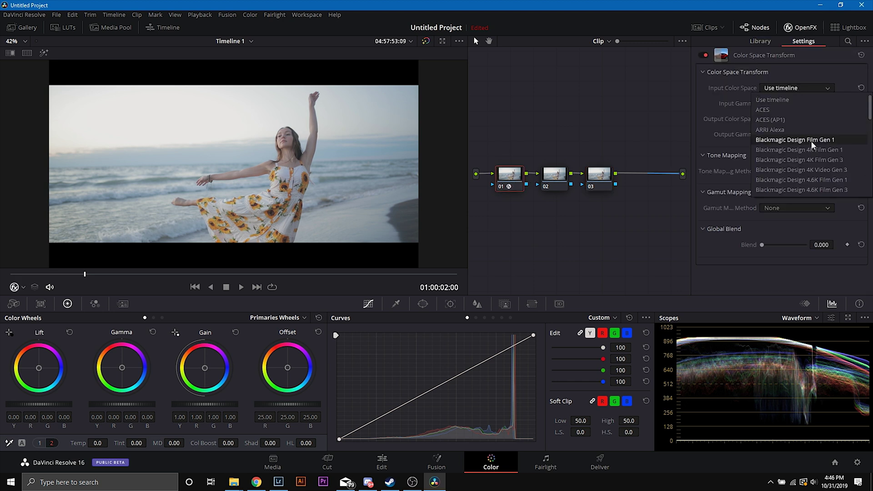
{"action": "scroll", "coordinate": [812, 143], "scroll_direction": "down", "scroll_amount": 10}
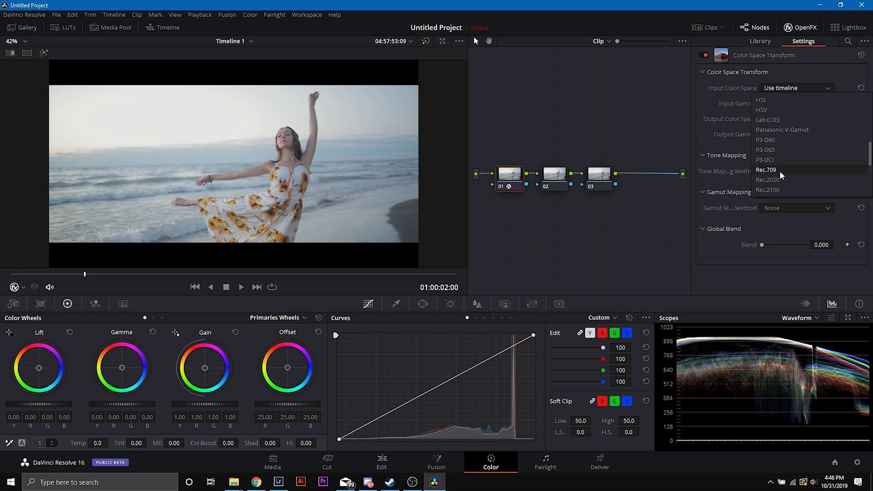
{"action": "left_click", "coordinate": [781, 172]}
{"action": "left_click", "coordinate": [788, 103]}
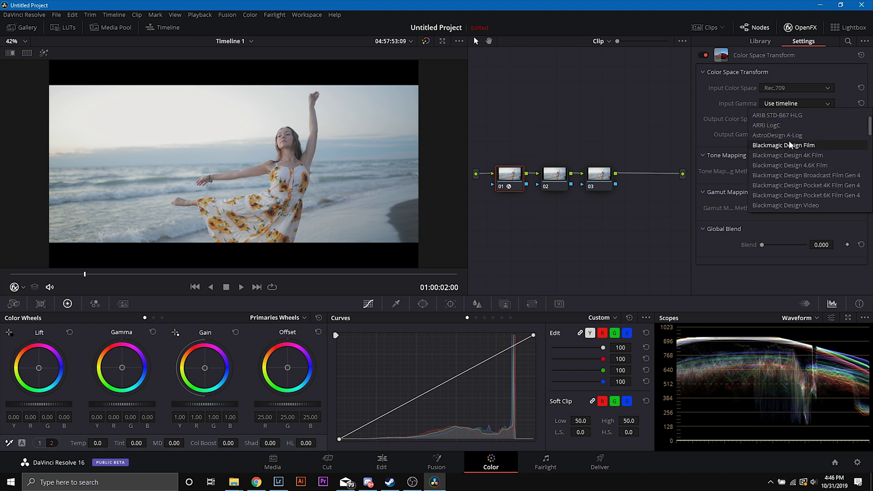
{"action": "scroll", "coordinate": [786, 169], "scroll_direction": "down", "scroll_amount": 3}
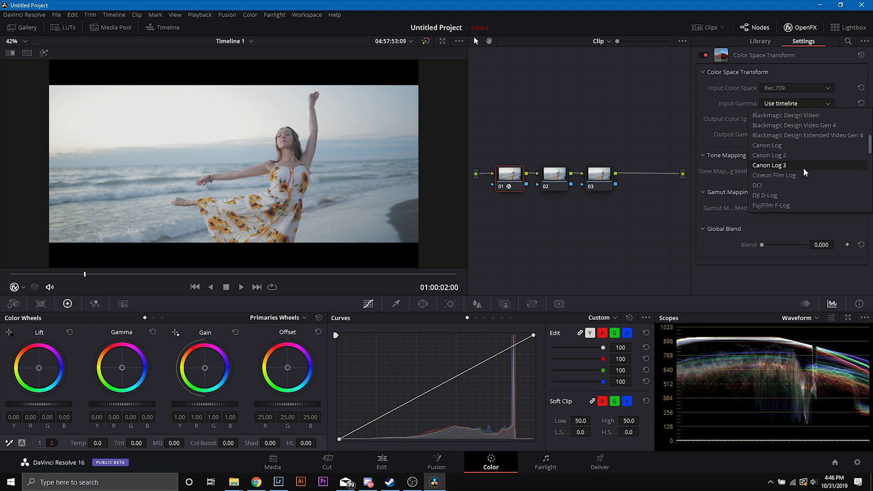
{"action": "left_click", "coordinate": [804, 167]}
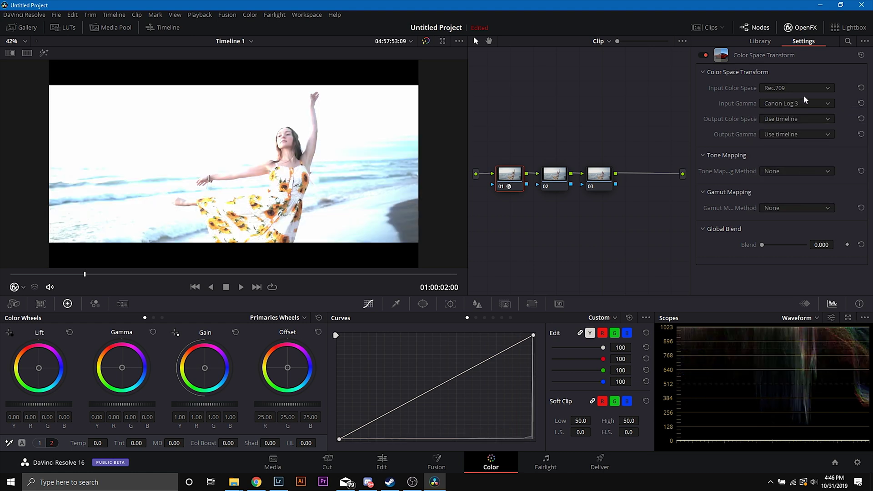
{"action": "left_click", "coordinate": [795, 119]}
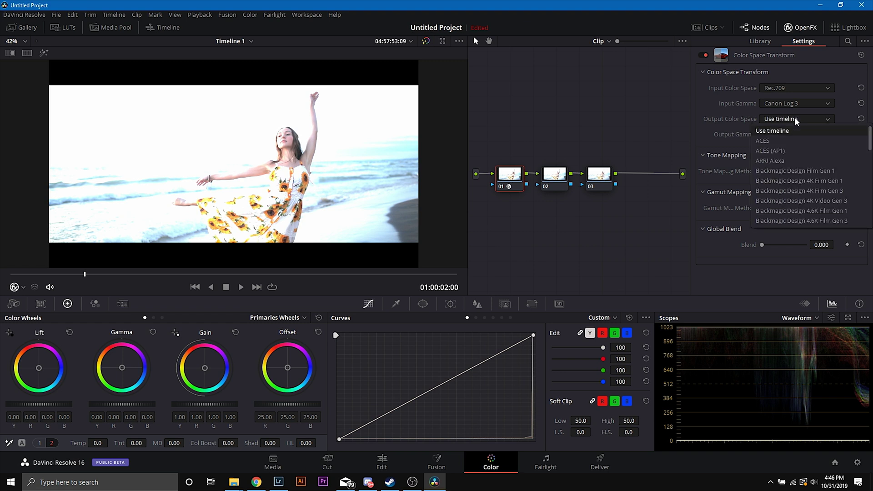
{"action": "left_click", "coordinate": [841, 201]}
{"action": "left_click", "coordinate": [796, 135]}
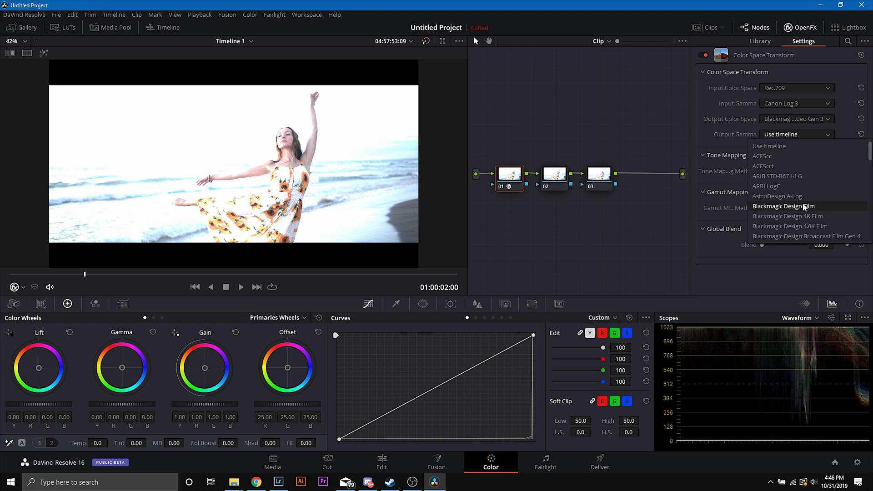
{"action": "left_click", "coordinate": [794, 186]}
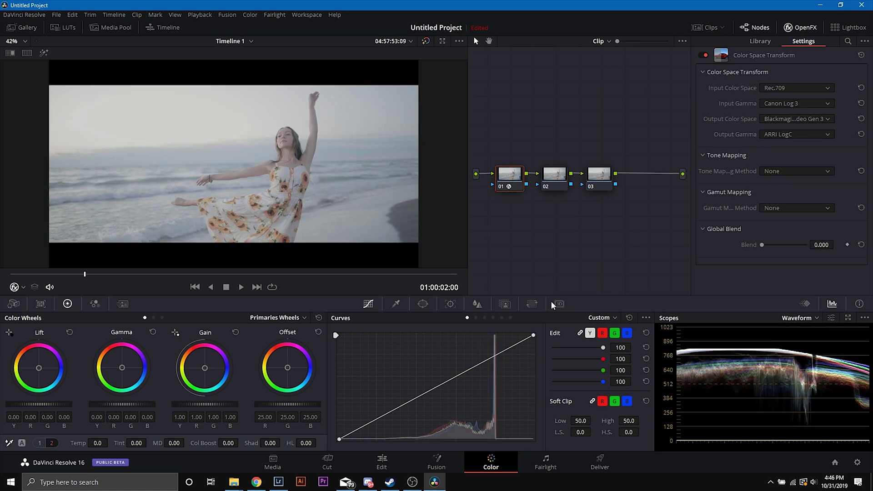
Apply Color Space Transform to node 03 with input Blackmagic 4K Video Gen 3 and ARRI LogC
{"action": "left_click", "coordinate": [599, 175]}
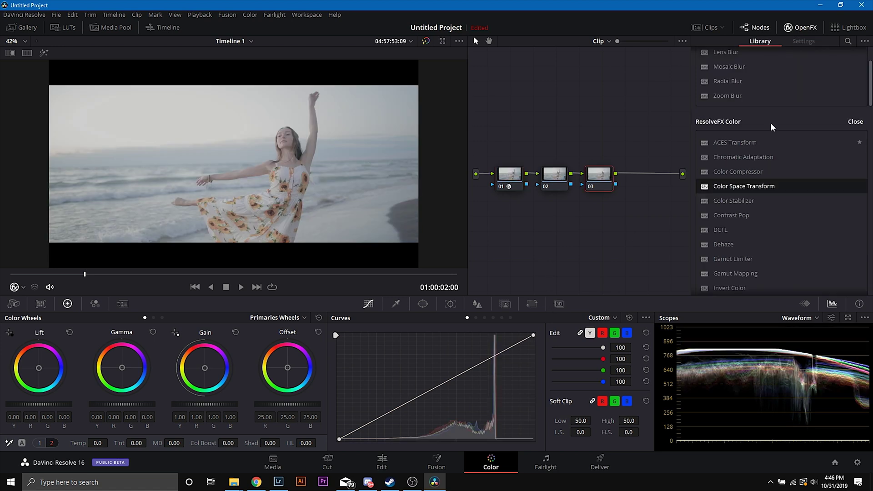
{"action": "left_click_drag", "start_coordinate": [791, 190], "coordinate": [599, 175]}
{"action": "left_click", "coordinate": [790, 89]}
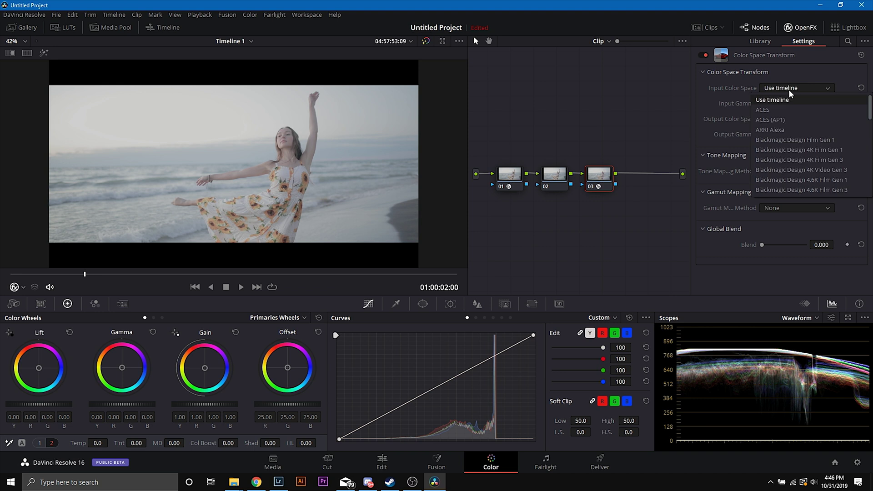
{"action": "left_click", "coordinate": [837, 170]}
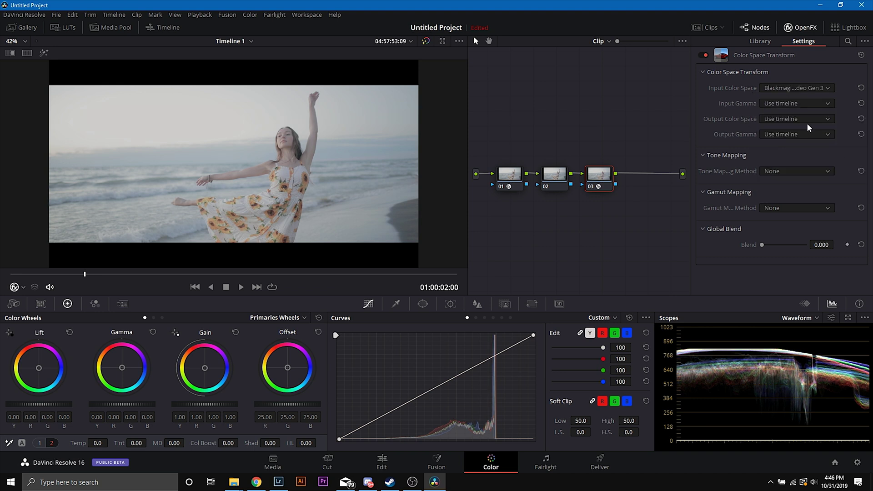
{"action": "left_click", "coordinate": [809, 105]}
{"action": "left_click", "coordinate": [804, 160]}
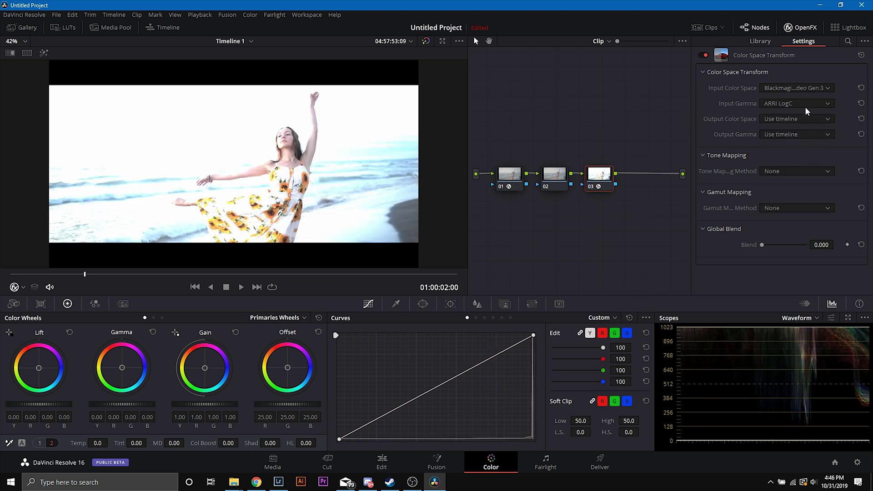
Set node 03's output to Rec.709 colour space and Rec.709 gamma, with Luminance Mapping tone mapping
{"action": "left_click", "coordinate": [509, 182]}
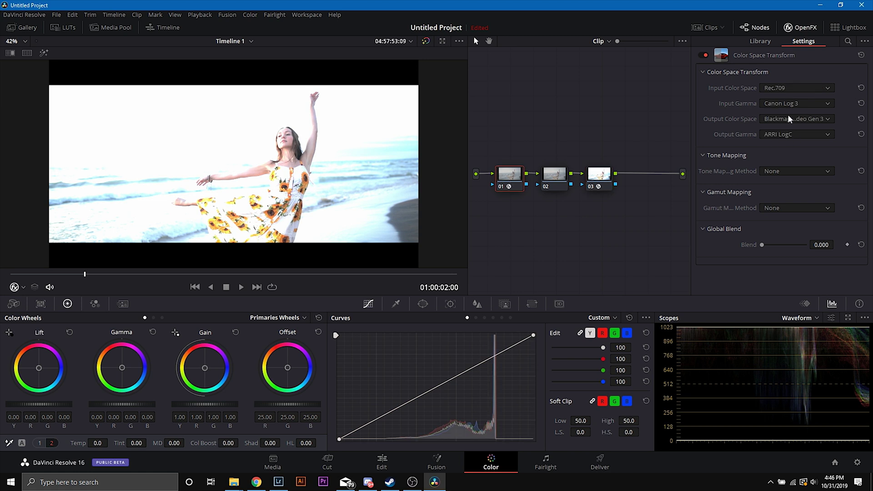
{"action": "left_click", "coordinate": [598, 182]}
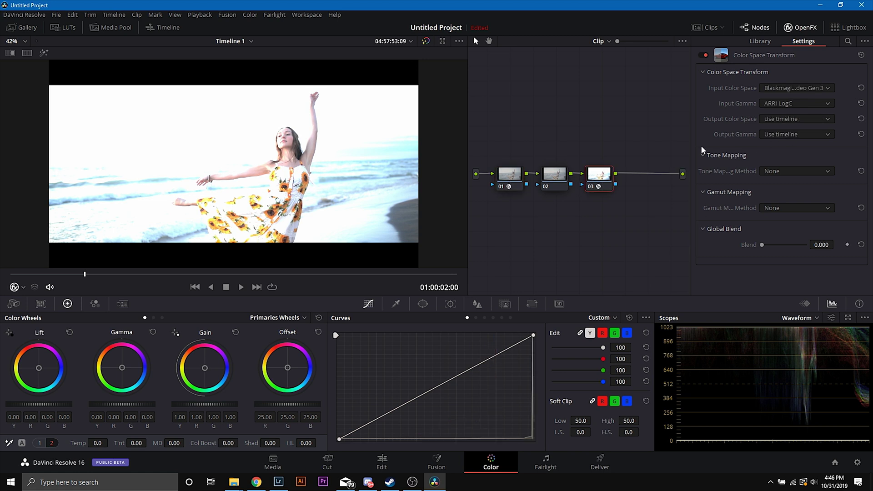
{"action": "left_click", "coordinate": [808, 120]}
{"action": "scroll", "coordinate": [780, 156], "scroll_direction": "down", "scroll_amount": 5}
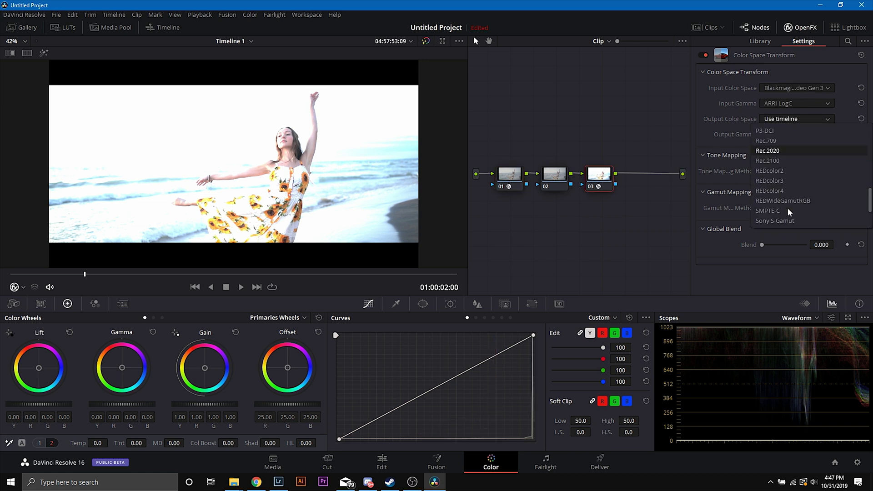
{"action": "left_click", "coordinate": [766, 170]}
{"action": "left_click", "coordinate": [795, 134]}
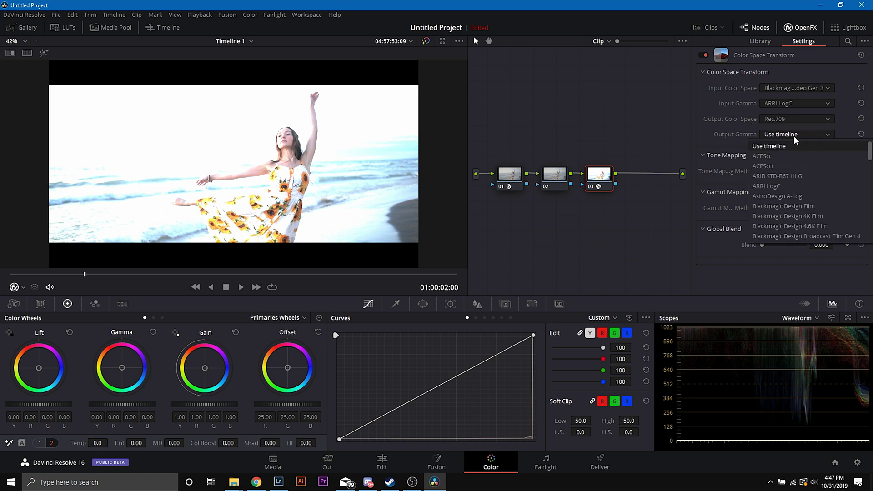
{"action": "scroll", "coordinate": [778, 195], "scroll_direction": "down", "scroll_amount": 3}
{"action": "scroll", "coordinate": [779, 213], "scroll_direction": "down", "scroll_amount": 5}
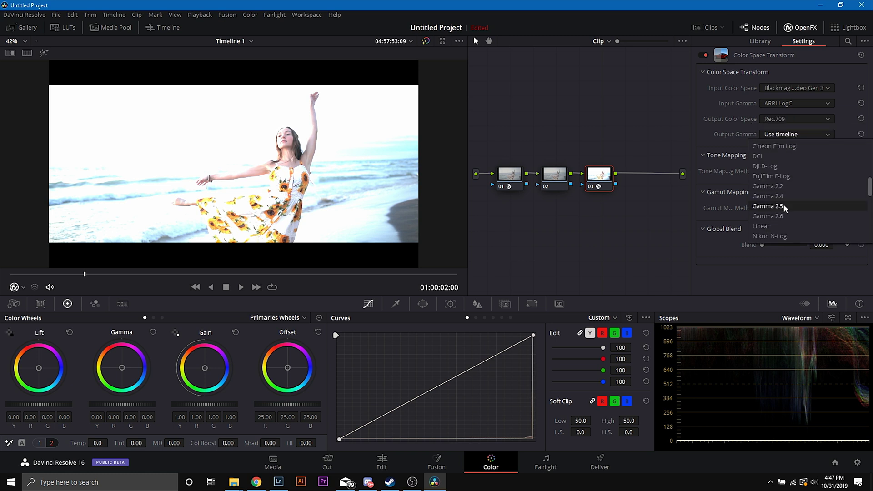
{"action": "left_click", "coordinate": [779, 196]}
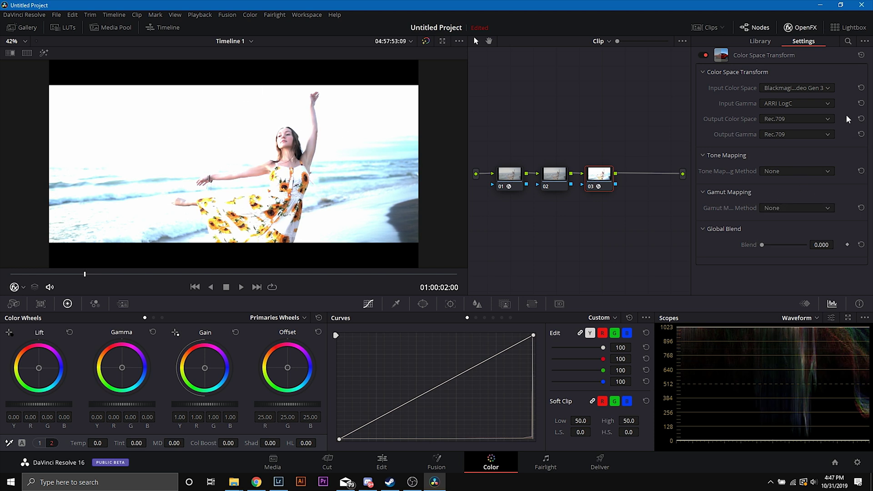
{"action": "left_click", "coordinate": [808, 171]}
{"action": "left_click", "coordinate": [789, 202]}
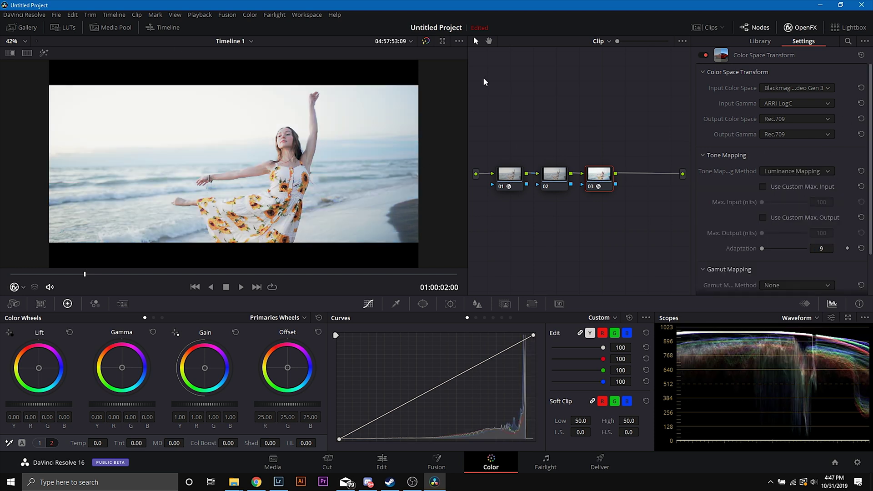
On node 02, lower the curve's white point, pull in the black point, and set Sat to 83.40
{"action": "left_click", "coordinate": [518, 186]}
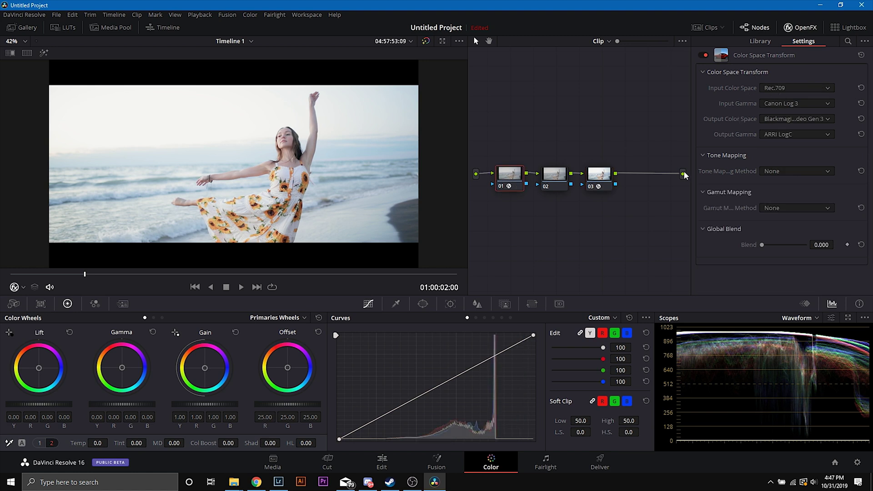
{"action": "left_click", "coordinate": [545, 177]}
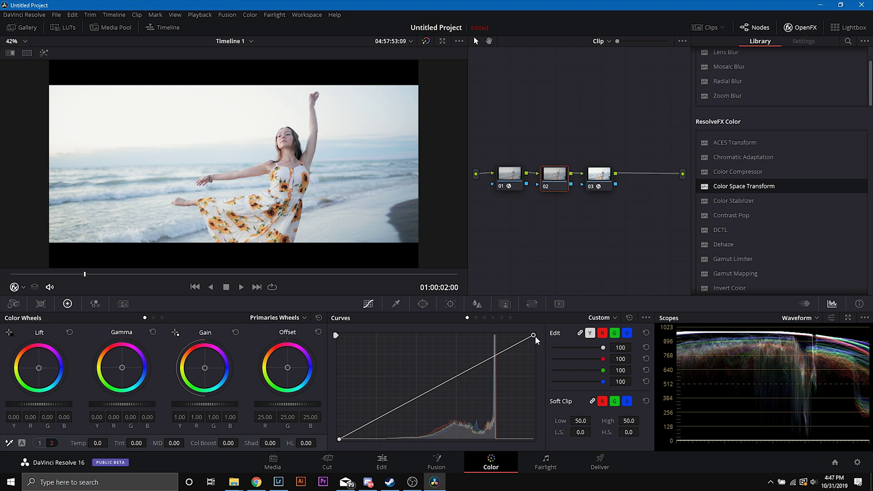
{"action": "left_click_drag", "start_coordinate": [538, 339], "coordinate": [545, 349]}
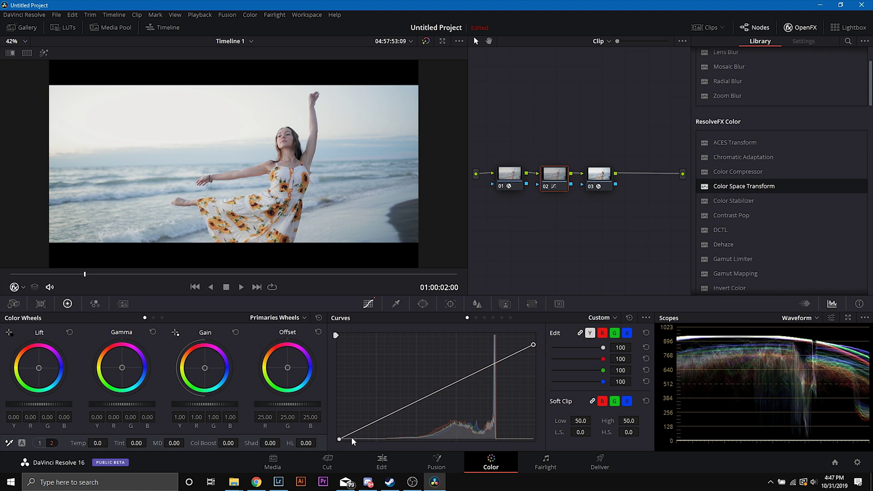
{"action": "left_click_drag", "start_coordinate": [340, 440], "coordinate": [353, 446]}
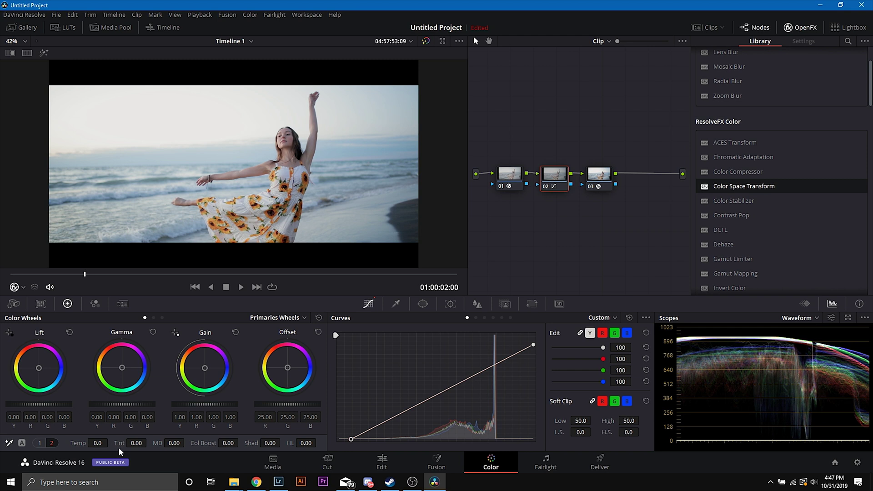
{"action": "left_click", "coordinate": [40, 443]}
{"action": "left_click_drag", "start_coordinate": [229, 444], "coordinate": [228, 442]}
{"action": "left_click", "coordinate": [426, 40]}
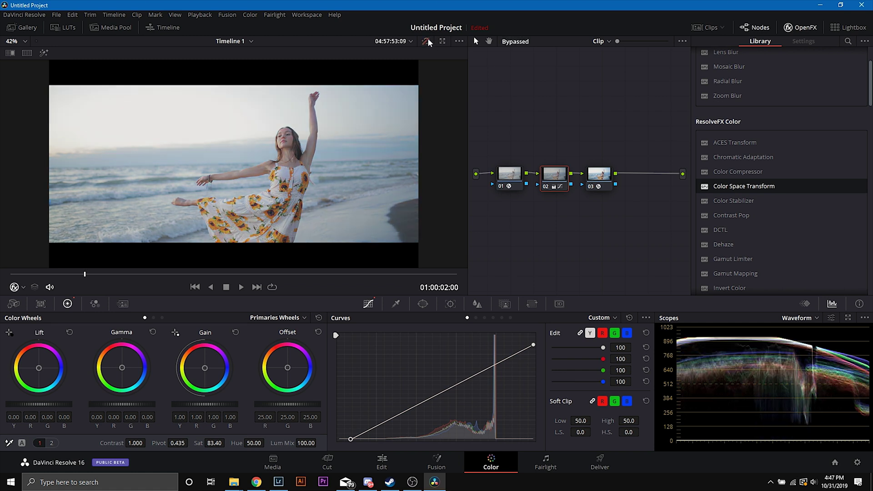
Add serial node 04 after node 03
{"action": "left_click", "coordinate": [427, 41]}
{"action": "right_click", "coordinate": [612, 183]}
{"action": "mouse_move", "coordinate": [673, 228]}
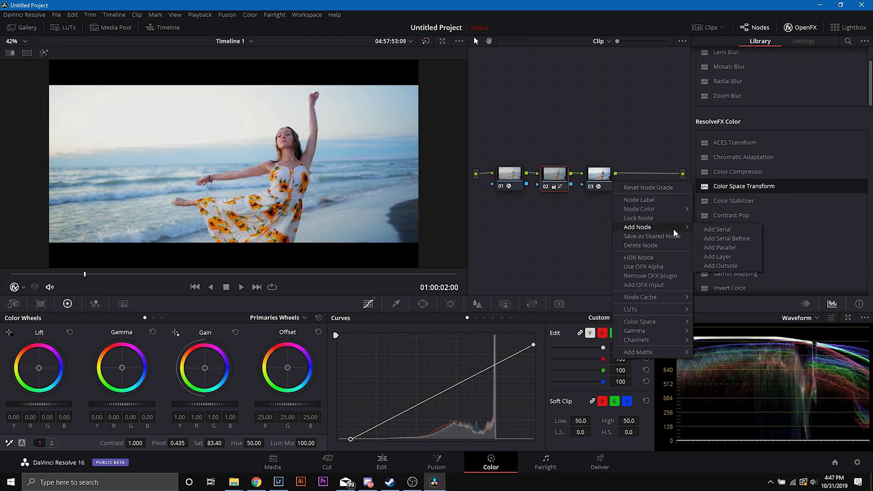
{"action": "left_click", "coordinate": [711, 228]}
Apply the Kodak Film Grade LUT from SBG PREMIUM LUT to node 04
{"action": "left_click", "coordinate": [803, 27]}
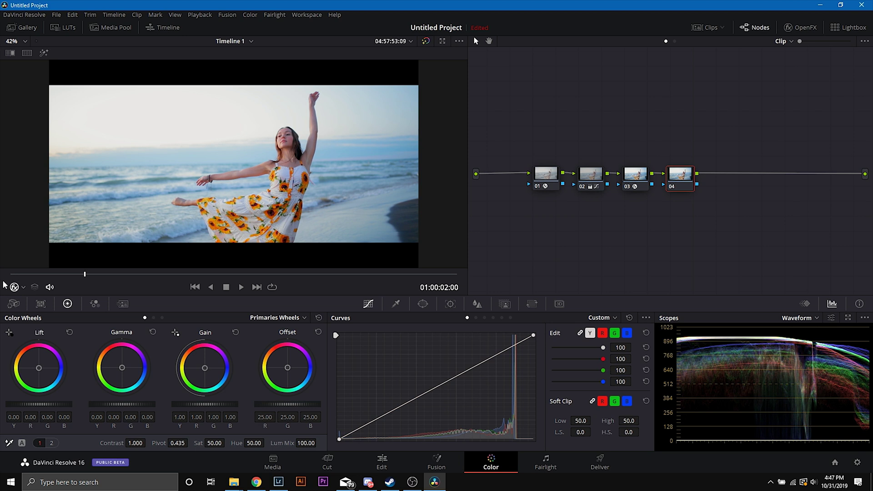
{"action": "left_click", "coordinate": [63, 28]}
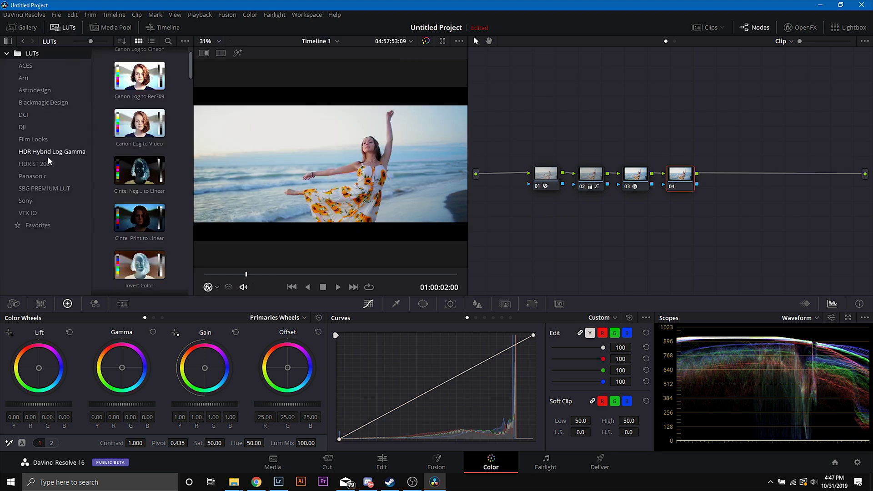
{"action": "left_click", "coordinate": [53, 188]}
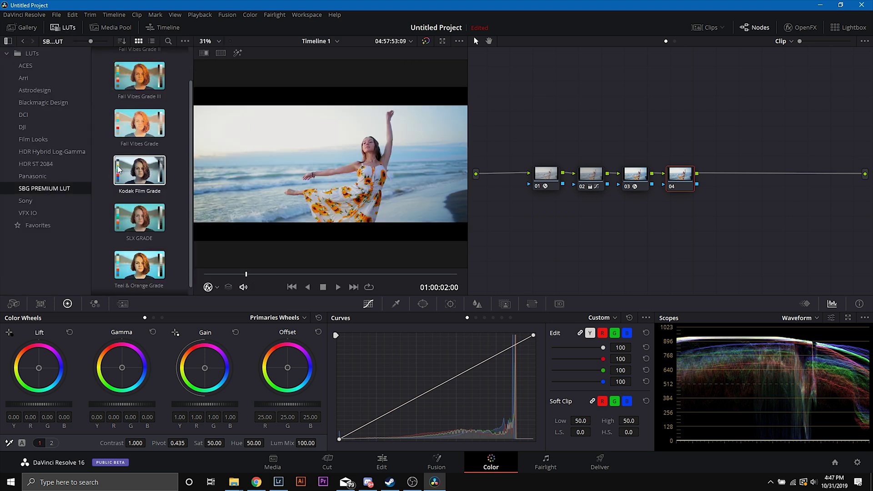
{"action": "left_click_drag", "start_coordinate": [118, 169], "coordinate": [677, 175]}
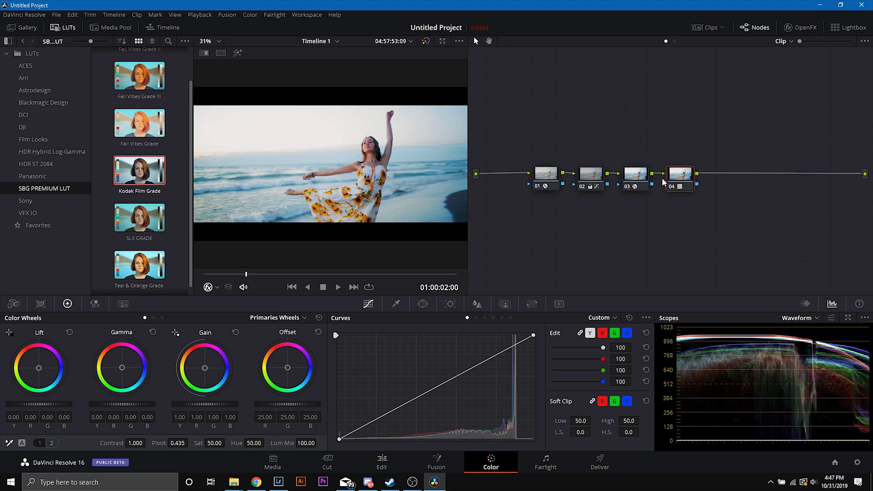
{"action": "left_click", "coordinate": [57, 27]}
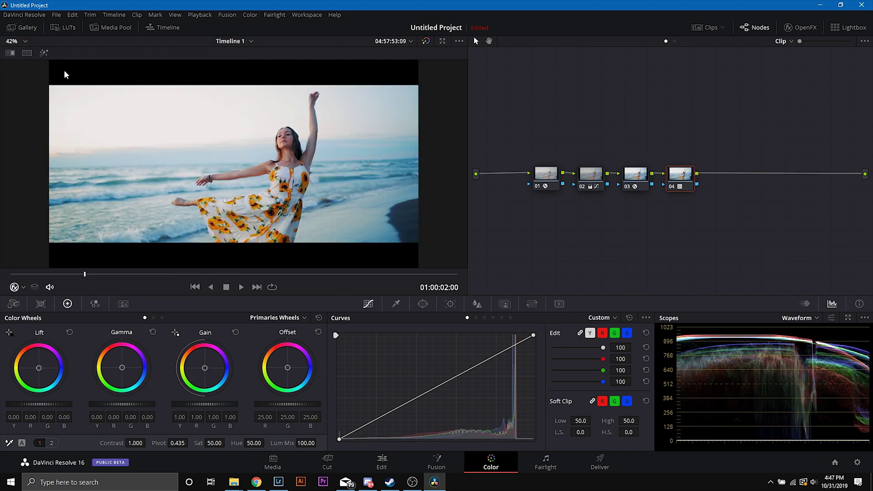
{"action": "left_click", "coordinate": [672, 188]}
{"action": "left_click", "coordinate": [671, 187]}
Raise node 02's Temp to 190 and compare against the bypassed image
{"action": "left_click", "coordinate": [588, 183]}
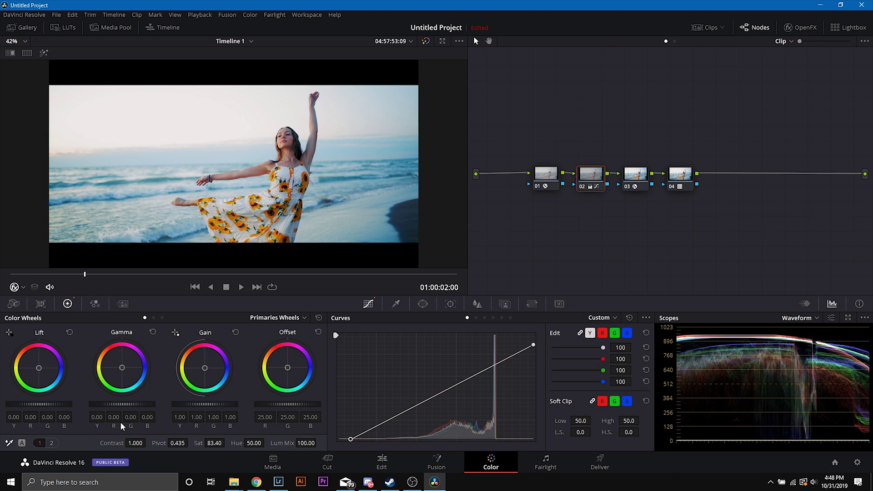
{"action": "left_click", "coordinate": [48, 447]}
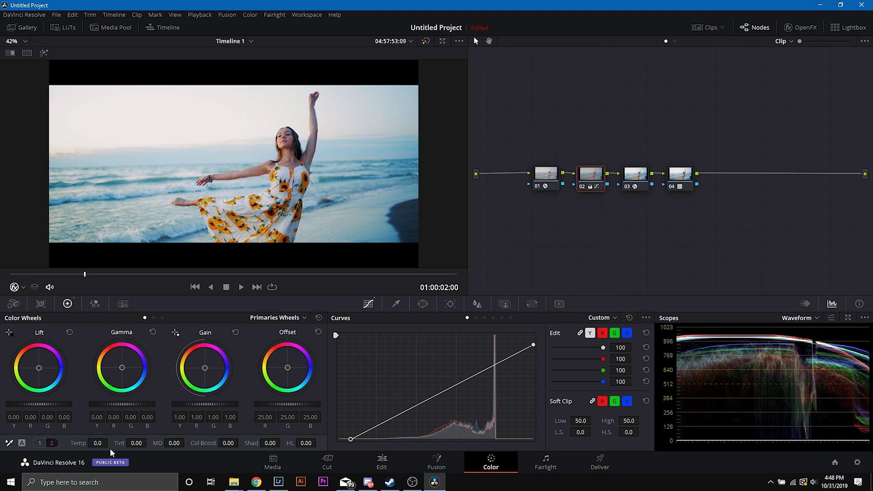
{"action": "left_click_drag", "start_coordinate": [97, 443], "coordinate": [111, 442]}
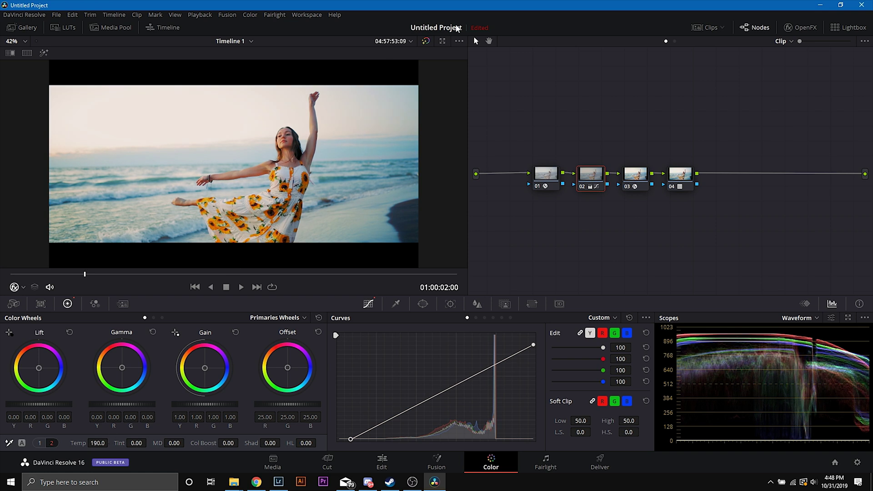
{"action": "left_click", "coordinate": [421, 42]}
{"action": "left_click", "coordinate": [421, 42]}
{"action": "left_click", "coordinate": [421, 41]}
{"action": "left_click", "coordinate": [421, 42]}
Copy the beach clip's grade onto the forest path clip
{"action": "left_click", "coordinate": [18, 28]}
{"action": "left_click", "coordinate": [17, 28]}
{"action": "left_click", "coordinate": [725, 29]}
{"action": "left_click", "coordinate": [101, 265]}
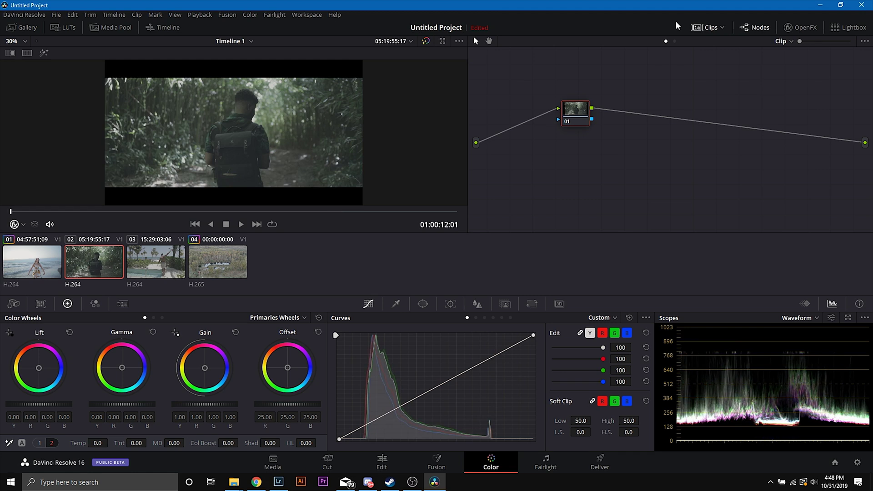
{"action": "left_click", "coordinate": [708, 29]}
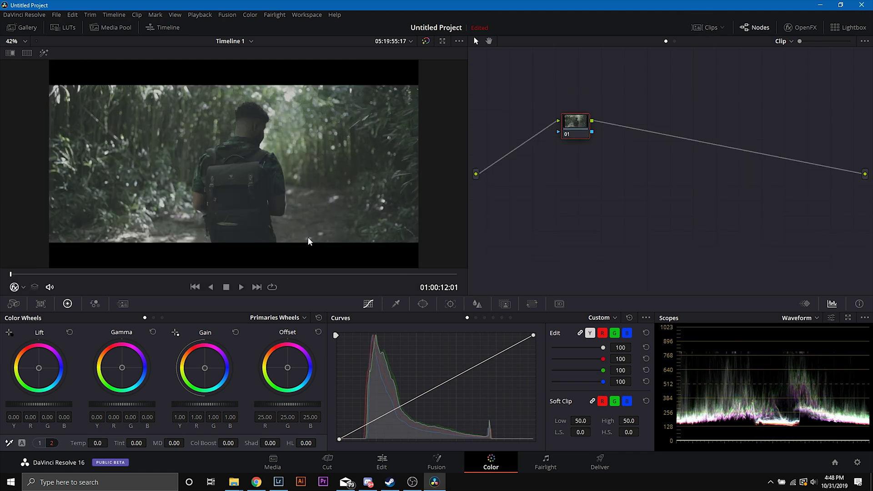
{"action": "left_click", "coordinate": [250, 15]}
{"action": "left_click", "coordinate": [291, 83]}
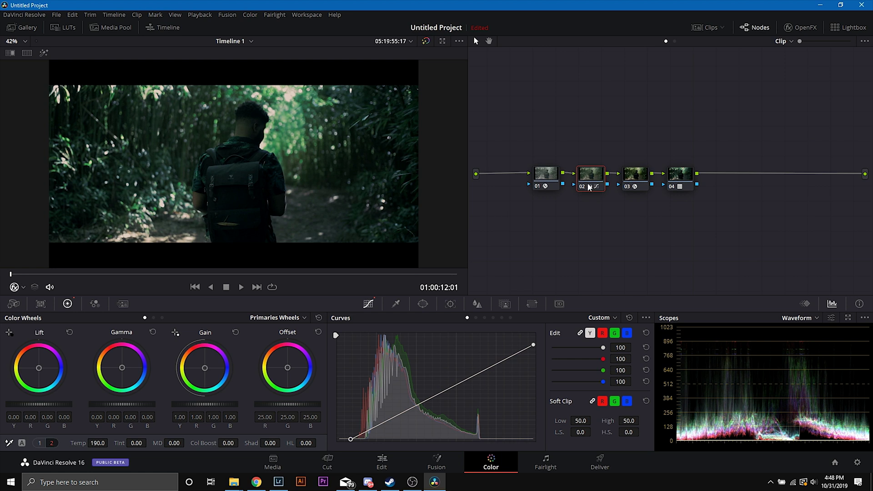
Reset the primaries to clear the warmth and remove the beach LUT from node 04
{"action": "left_click", "coordinate": [319, 317]}
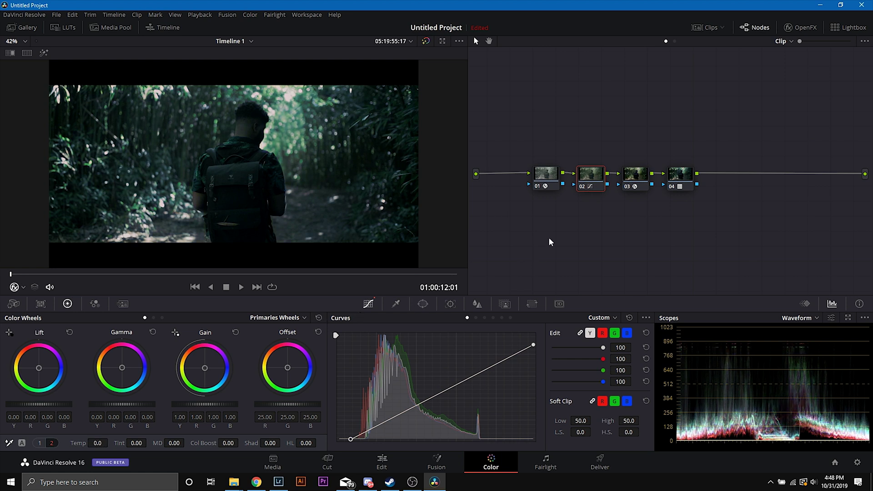
{"action": "left_click", "coordinate": [544, 174]}
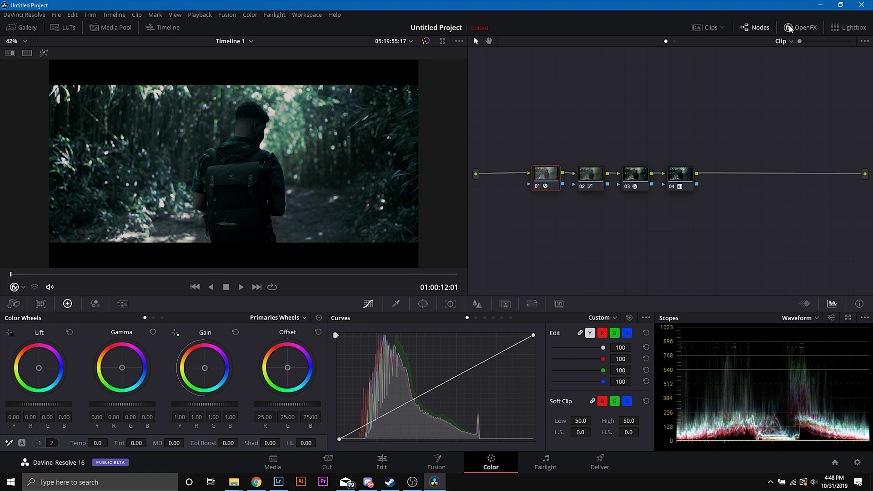
{"action": "left_click", "coordinate": [800, 27]}
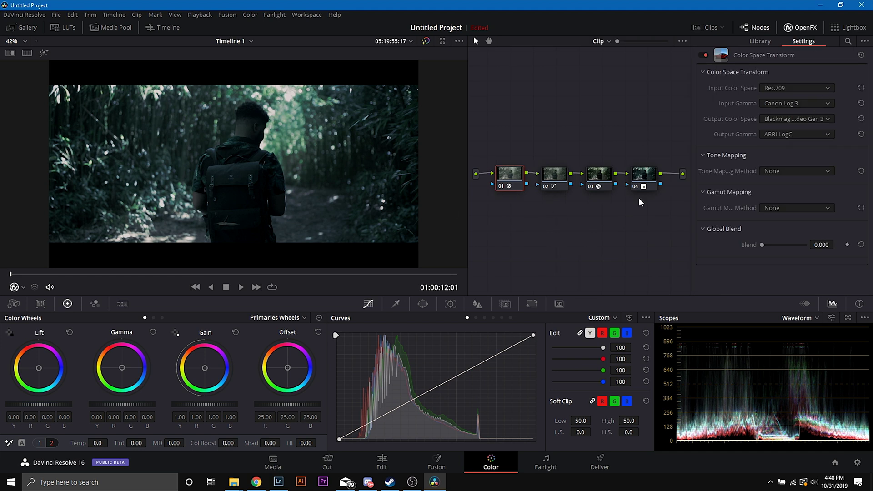
{"action": "left_click", "coordinate": [643, 176]}
{"action": "right_click", "coordinate": [641, 173]}
{"action": "left_click", "coordinate": [663, 196]}
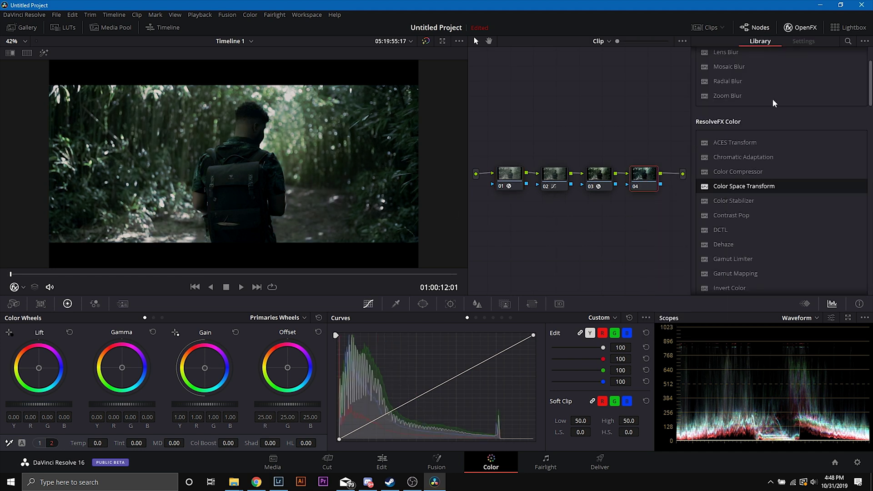
Apply the Fall Vibes Grade III LUT to node 04
{"action": "left_click", "coordinate": [800, 27]}
{"action": "left_click", "coordinate": [64, 27]}
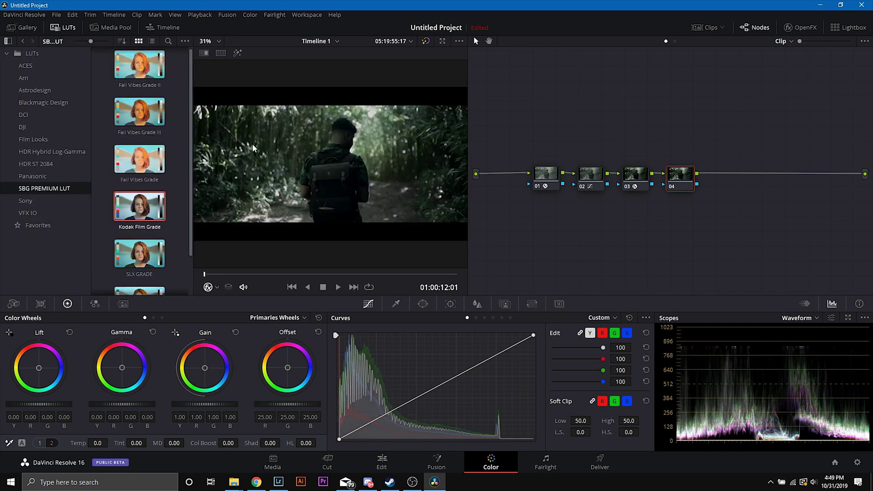
{"action": "scroll", "coordinate": [146, 91], "scroll_direction": "up", "scroll_amount": 1}
{"action": "left_click_drag", "start_coordinate": [150, 132], "coordinate": [680, 175]}
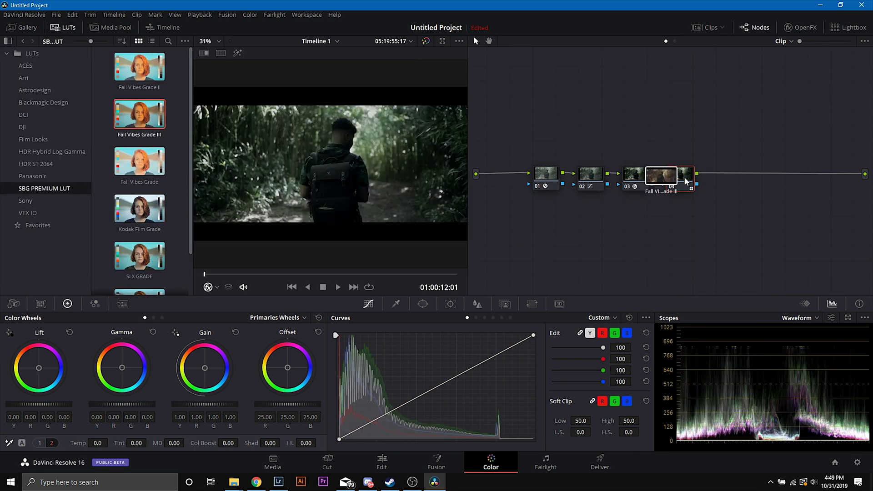
{"action": "left_click", "coordinate": [593, 186]}
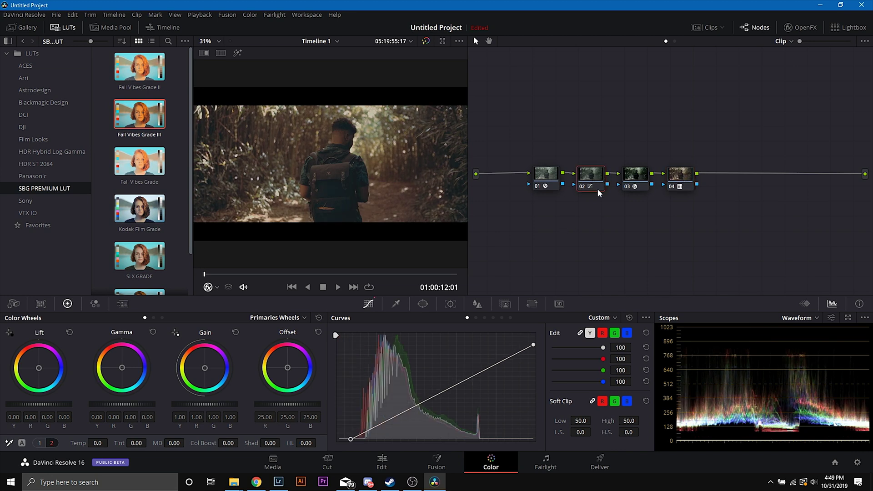
Give node 02 an S-curve (black point raised, shadows lowered, highlights lifted) and Temp 350
{"action": "left_click", "coordinate": [63, 28]}
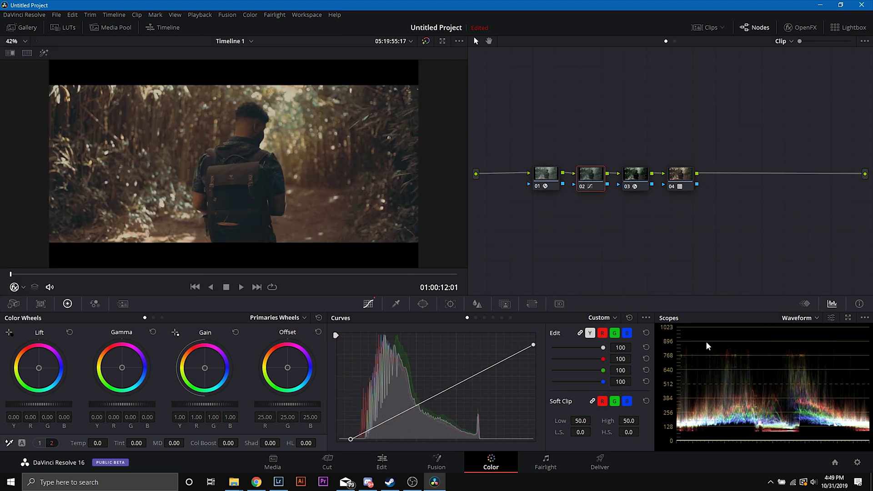
{"action": "left_click_drag", "start_coordinate": [350, 440], "coordinate": [384, 426]}
{"action": "left_click", "coordinate": [384, 423]}
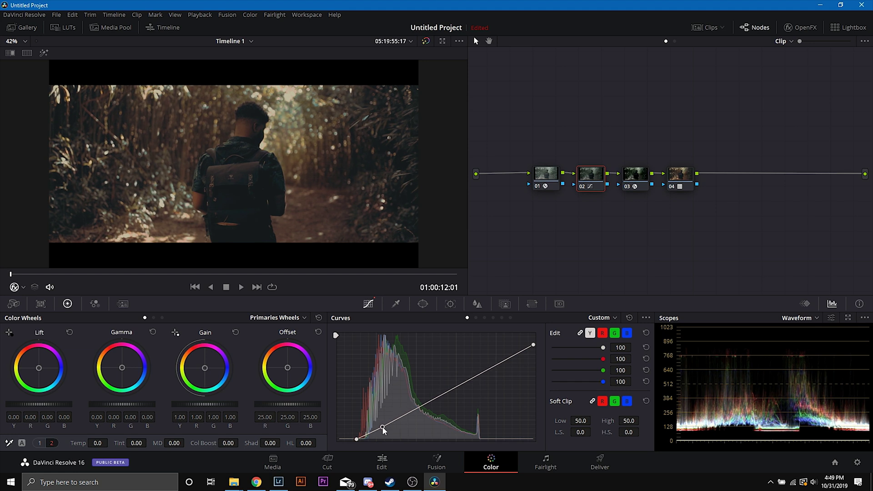
{"action": "left_click_drag", "start_coordinate": [382, 426], "coordinate": [383, 430]}
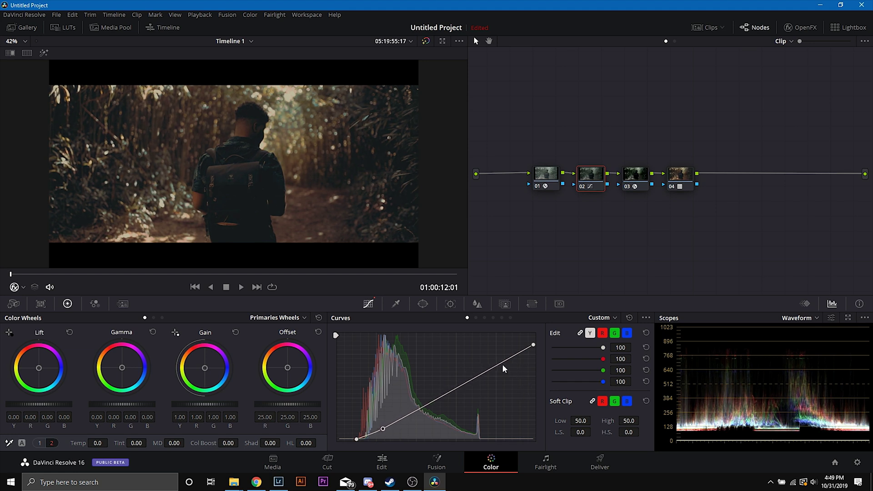
{"action": "left_click_drag", "start_coordinate": [502, 364], "coordinate": [500, 352]}
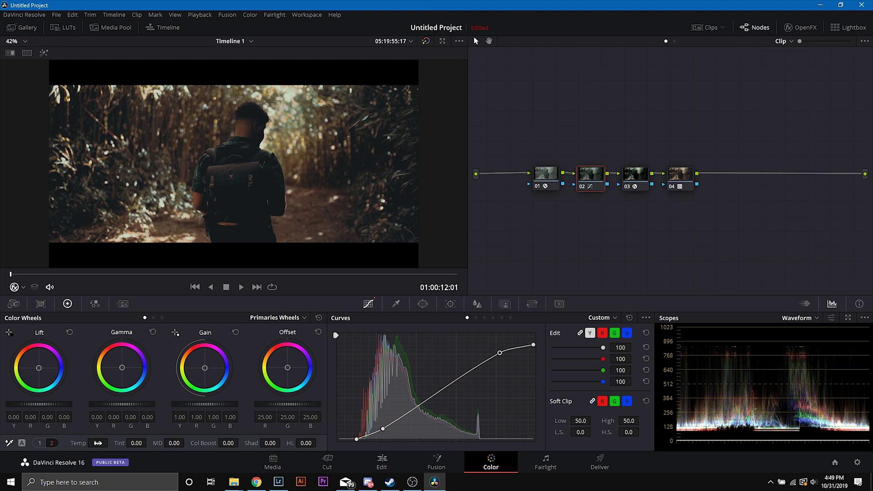
{"action": "left_click_drag", "start_coordinate": [111, 442], "coordinate": [168, 442]}
Lower node 04's Key Output Gain to about 0.6 to weaken the LUT
{"action": "left_click", "coordinate": [682, 178]}
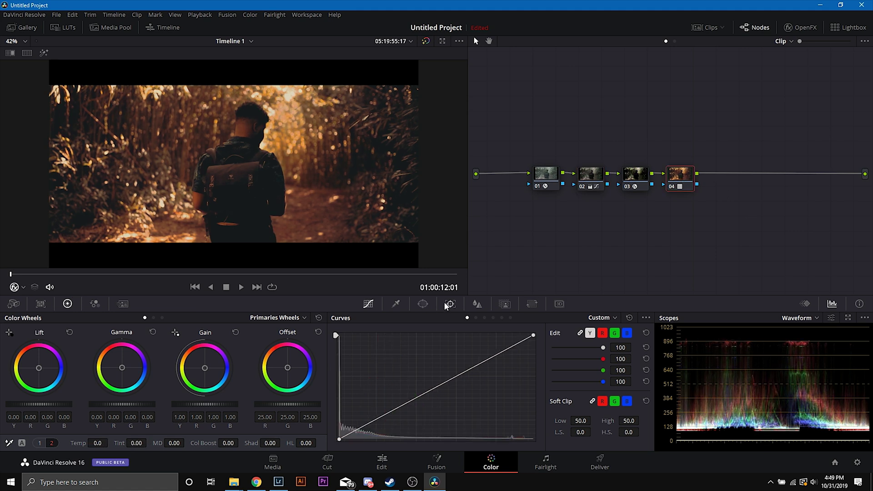
{"action": "left_click", "coordinate": [506, 304]}
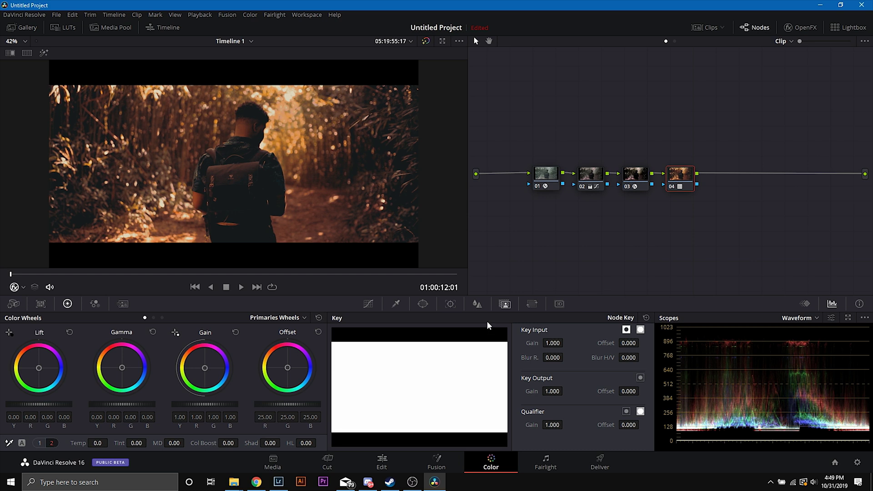
{"action": "mouse_move", "coordinate": [554, 391]}
{"action": "left_mouse_down"}
{"action": "mouse_move", "coordinate": [536, 391]}
{"action": "mouse_move", "coordinate": [567, 391]}
{"action": "left_mouse_up"}
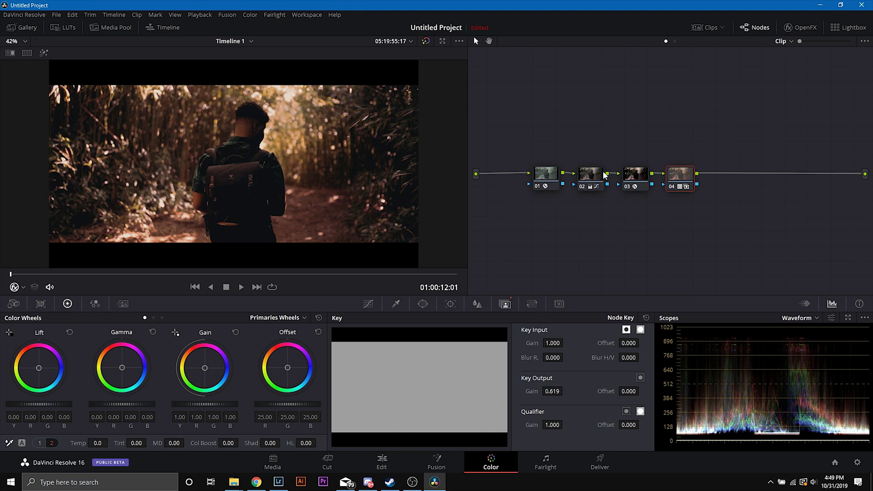
On node 02, set Tint 30.50 and Temp 420, then slightly lift the shadow curve point
{"action": "left_click", "coordinate": [596, 176]}
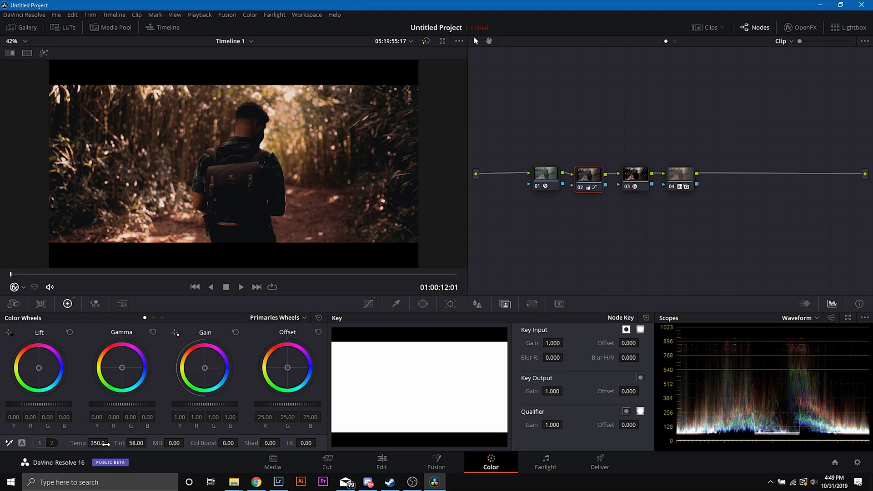
{"action": "left_click_drag", "start_coordinate": [129, 443], "coordinate": [149, 443]}
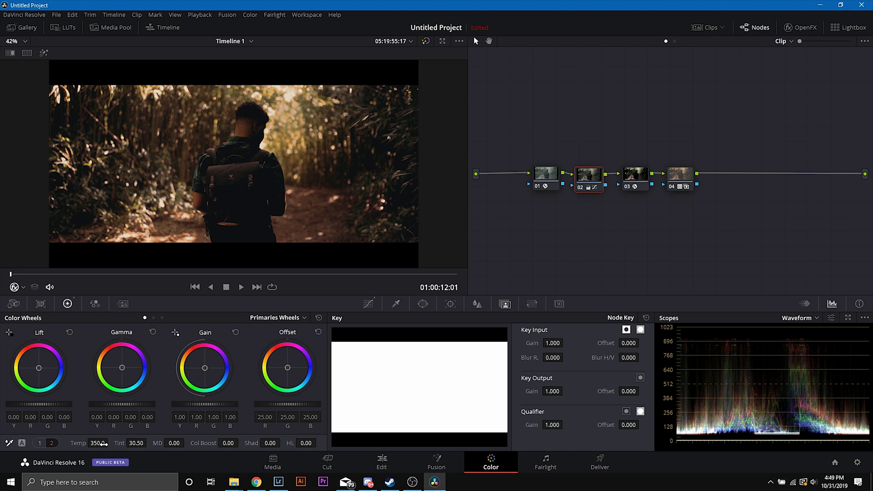
{"action": "left_click_drag", "start_coordinate": [103, 443], "coordinate": [107, 444]}
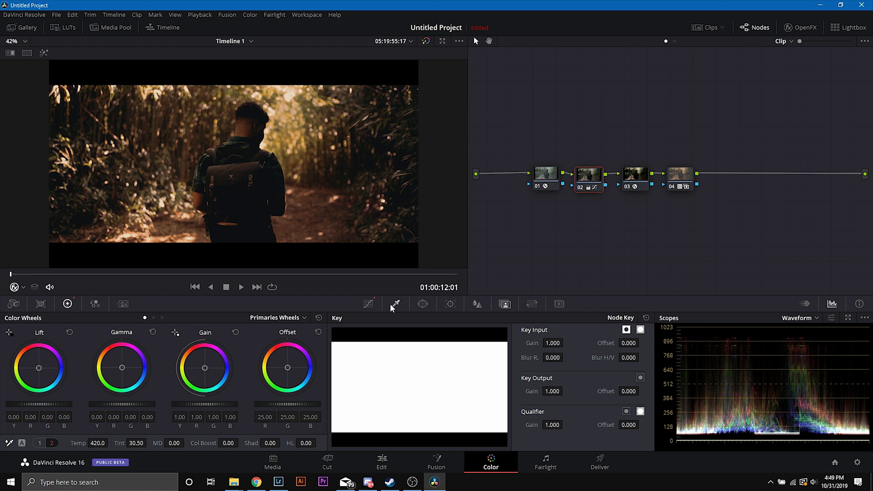
{"action": "left_click", "coordinate": [367, 303]}
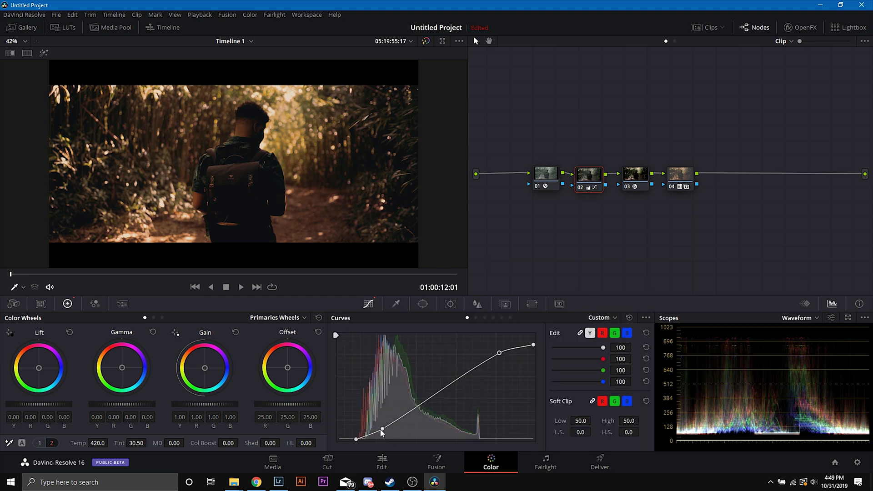
{"action": "left_click_drag", "start_coordinate": [382, 430], "coordinate": [382, 426]}
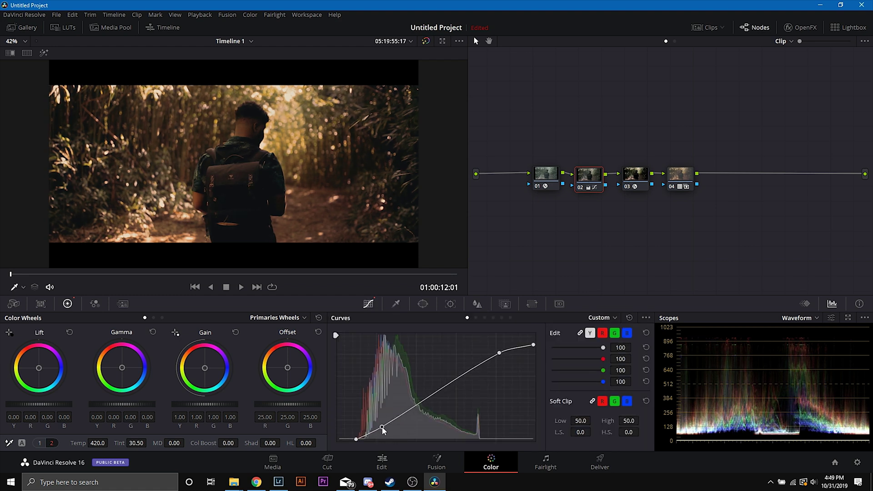
{"action": "left_click", "coordinate": [675, 187]}
{"action": "left_click", "coordinate": [674, 186]}
{"action": "left_click", "coordinate": [425, 41]}
{"action": "left_click", "coordinate": [425, 41]}
Copy the previous clip's grade onto the poolside clip
{"action": "left_click", "coordinate": [706, 27]}
{"action": "left_click", "coordinate": [179, 271]}
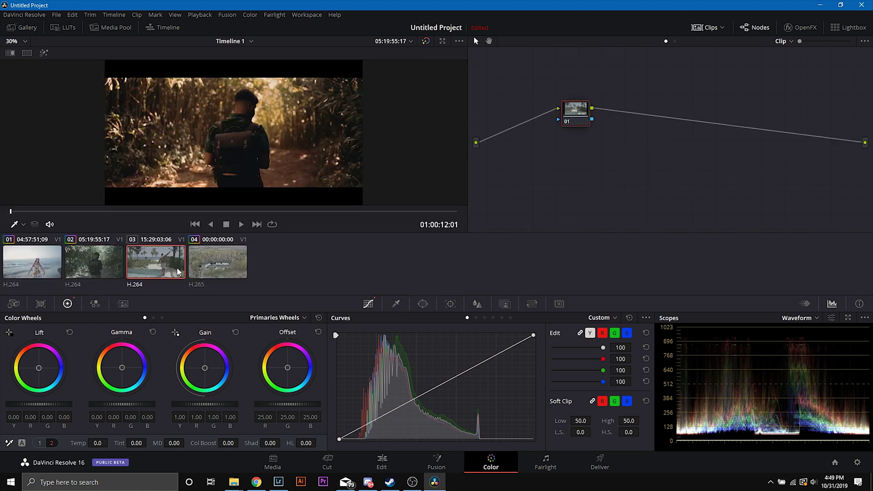
{"action": "left_click", "coordinate": [250, 15]}
{"action": "left_click", "coordinate": [293, 81]}
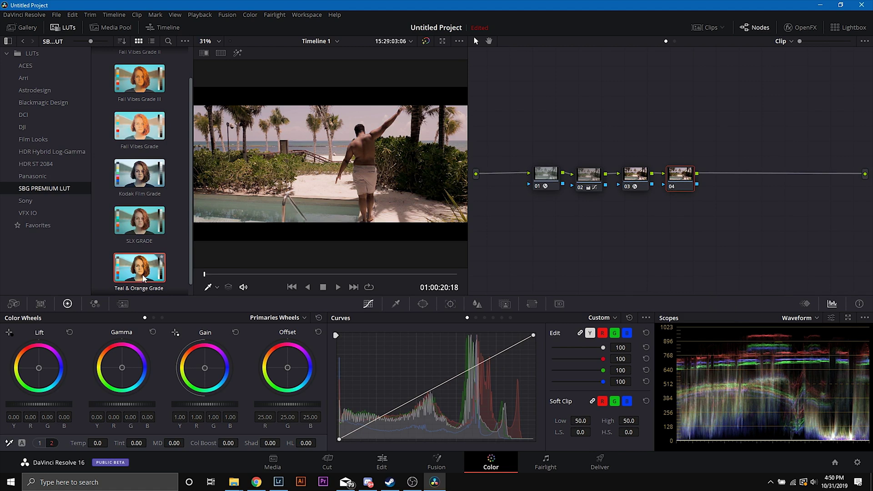
Put the Teal & Orange Grade LUT on node 04, then reset node 02's primaries and set Temp 240
{"action": "left_click_drag", "start_coordinate": [159, 258], "coordinate": [695, 173]}
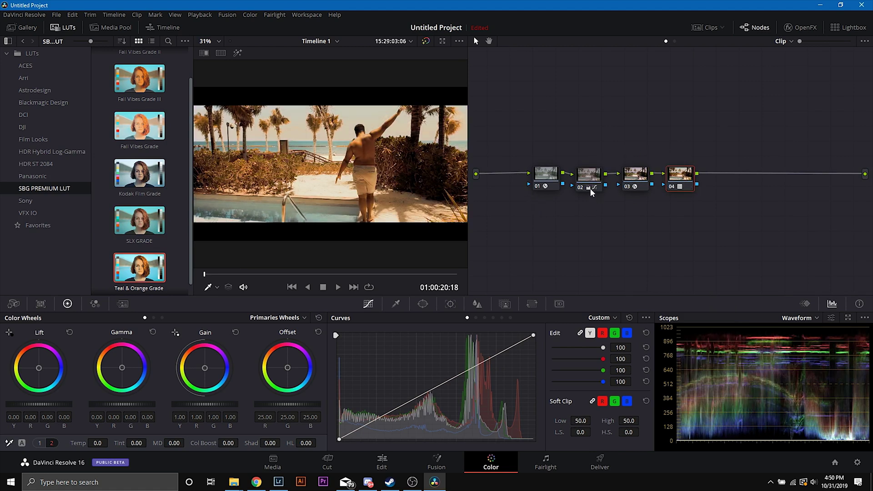
{"action": "left_click", "coordinate": [589, 177]}
{"action": "left_click", "coordinate": [319, 318]}
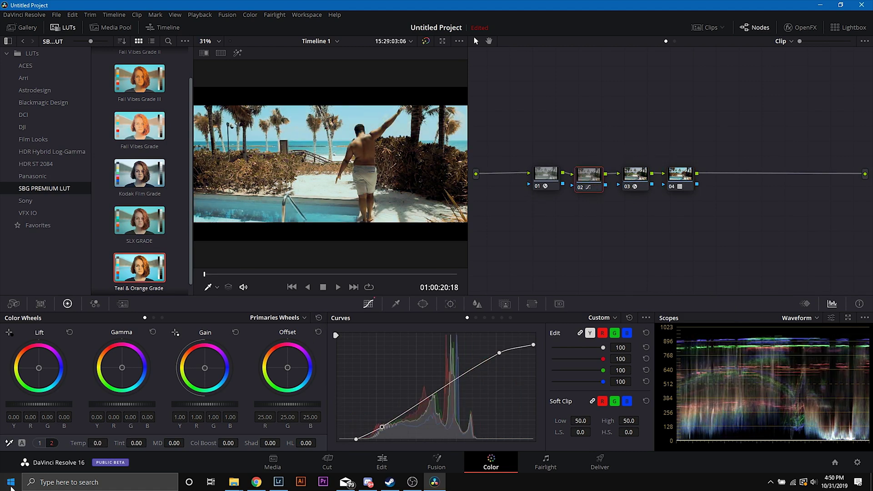
{"action": "mouse_move", "coordinate": [88, 444]}
{"action": "left_mouse_down"}
{"action": "mouse_move", "coordinate": [111, 442]}
{"action": "mouse_move", "coordinate": [103, 442]}
{"action": "left_mouse_up"}
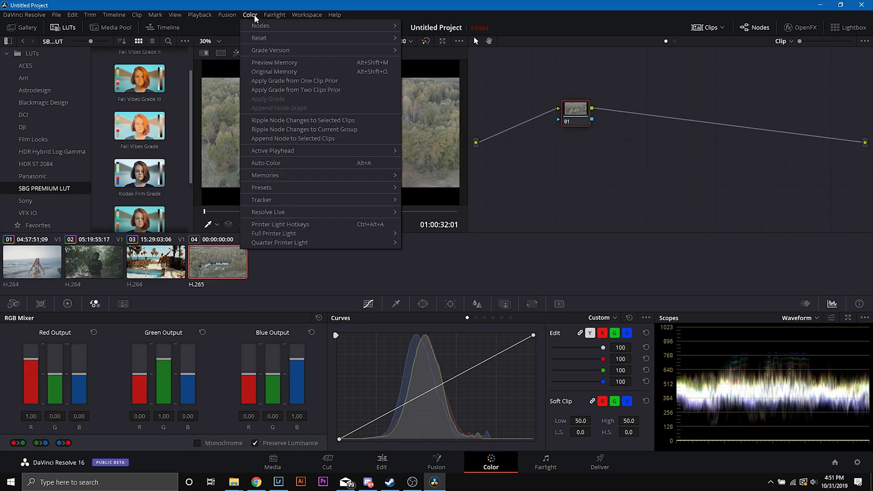
Copy the previous clip's grade and set node 01's CST input to DJI D-Gamut/DJI D-Log
{"action": "left_click", "coordinate": [279, 81]}
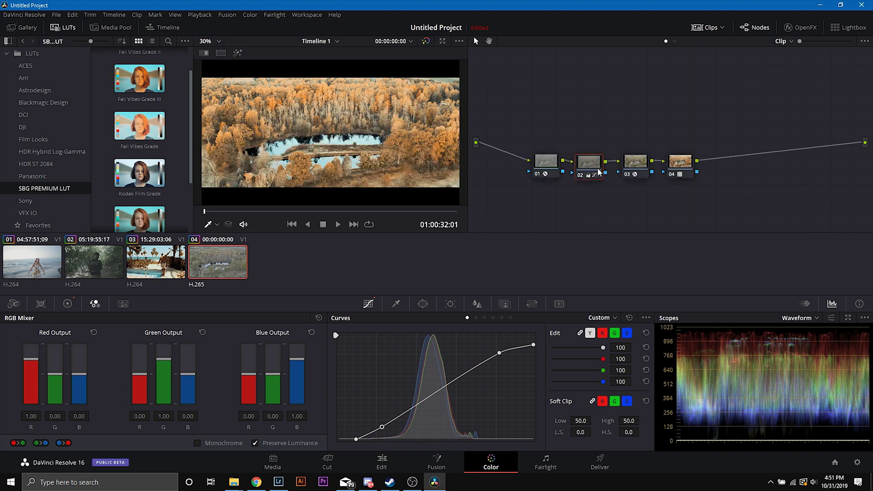
{"action": "left_click", "coordinate": [555, 167]}
{"action": "left_click", "coordinate": [798, 28]}
{"action": "left_click", "coordinate": [801, 88]}
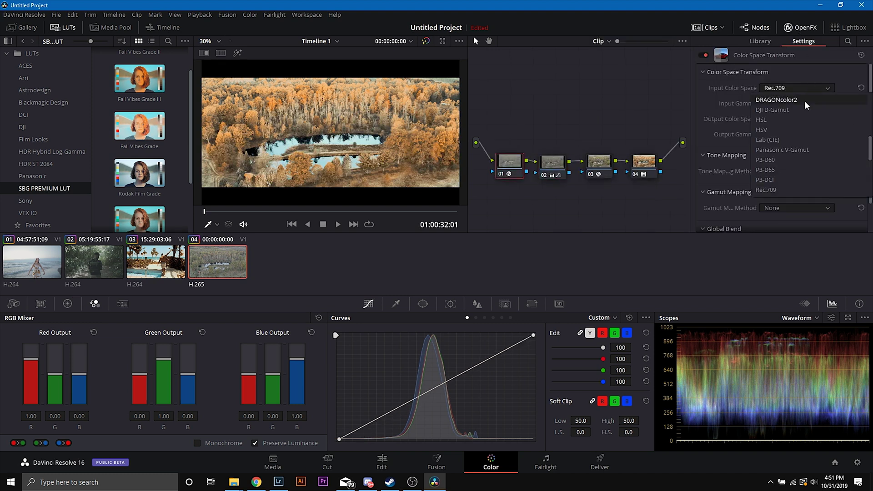
{"action": "left_click", "coordinate": [777, 111]}
{"action": "left_click", "coordinate": [784, 103]}
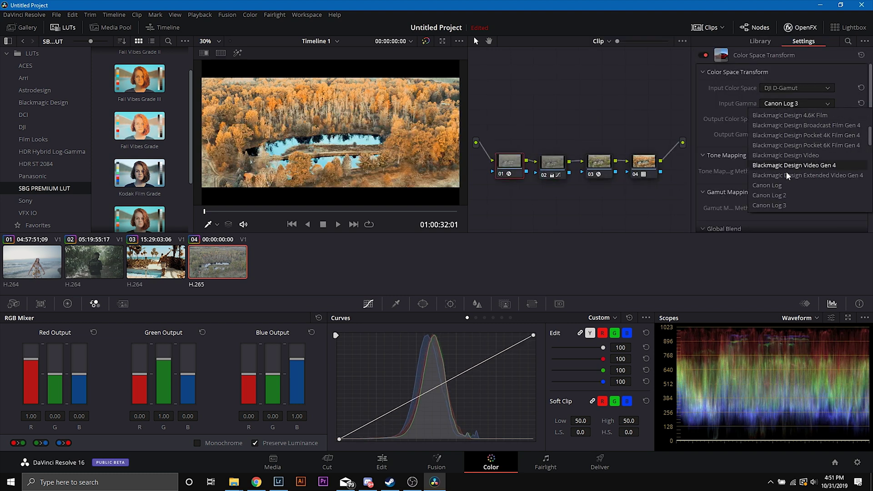
{"action": "left_click", "coordinate": [778, 175]}
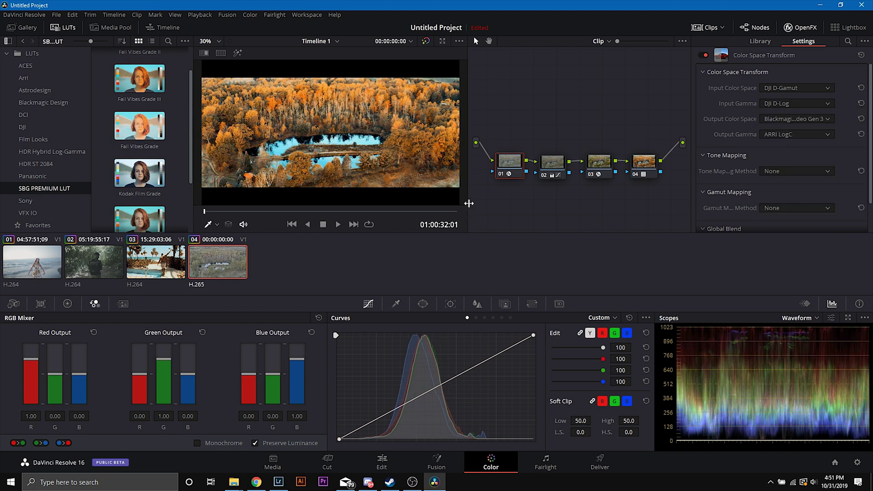
Apply the SLX GRADE LUT to node 04 and compare it against the original
{"action": "left_click", "coordinate": [648, 168]}
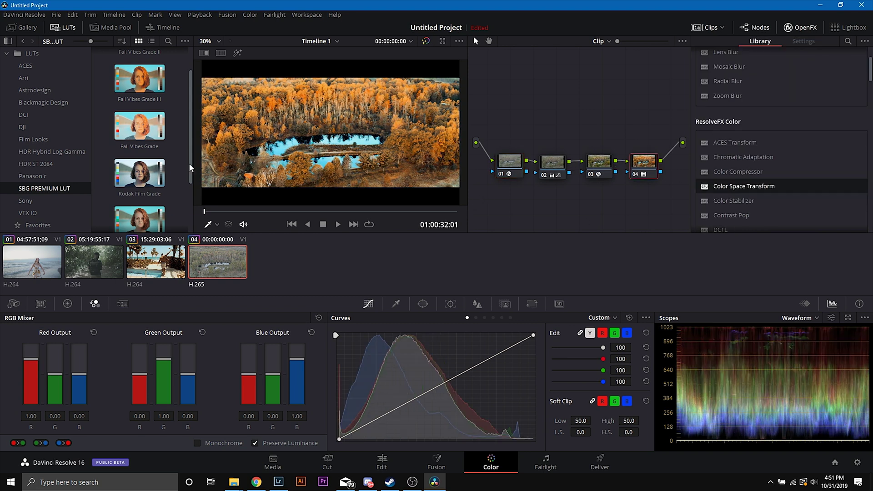
{"action": "scroll", "coordinate": [156, 159], "scroll_direction": "down", "scroll_amount": 1}
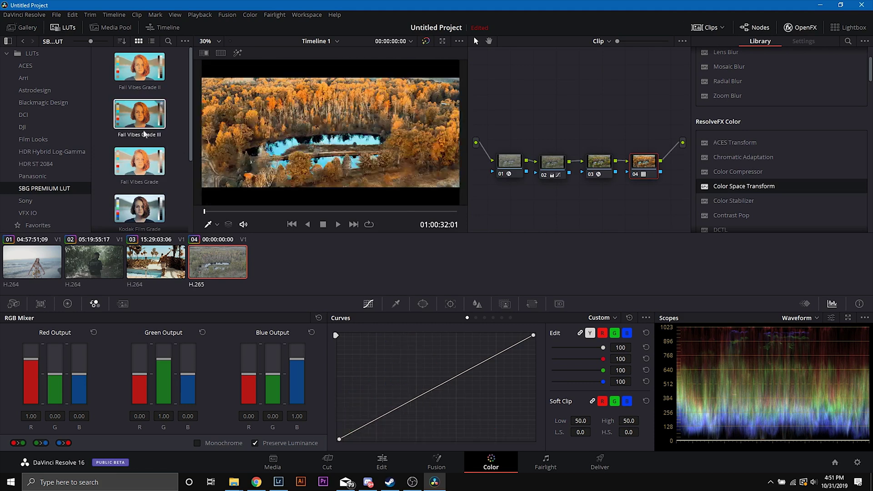
{"action": "scroll", "coordinate": [134, 135], "scroll_direction": "down", "scroll_amount": 1}
{"action": "left_click_drag", "start_coordinate": [136, 148], "coordinate": [651, 165]}
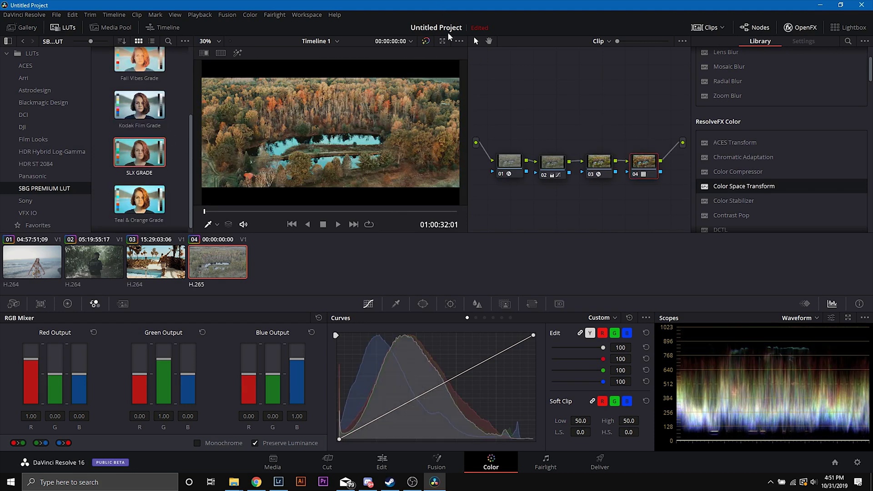
{"action": "left_click", "coordinate": [425, 41]}
{"action": "left_click", "coordinate": [426, 41]}
{"action": "left_click", "coordinate": [54, 30]}
Hide the effects library and clips, then warm node 02 to Temp 300
{"action": "left_click", "coordinate": [788, 28]}
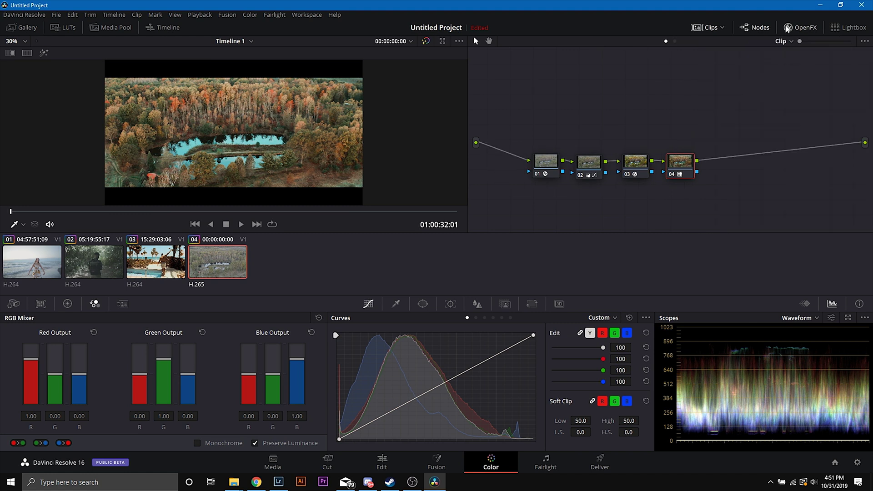
{"action": "left_click", "coordinate": [710, 26]}
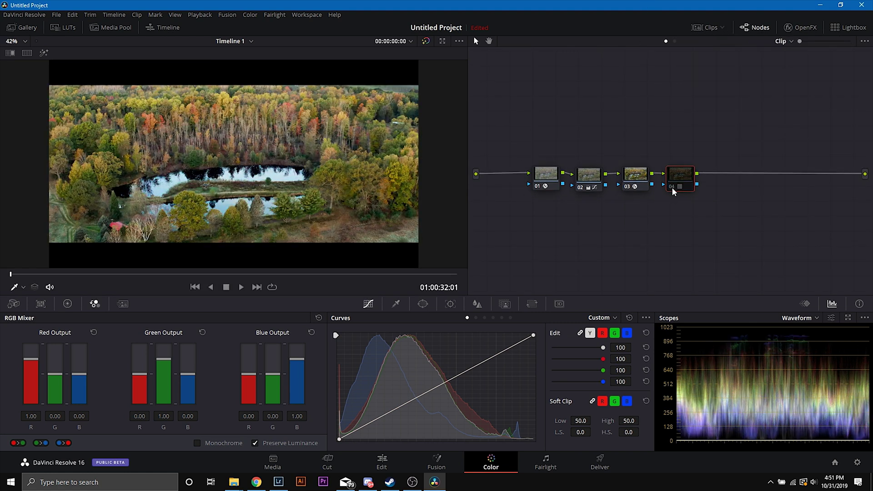
{"action": "key", "text": "alt+shift+semicolon"}
{"action": "key", "text": "alt+shift+semicolon"}
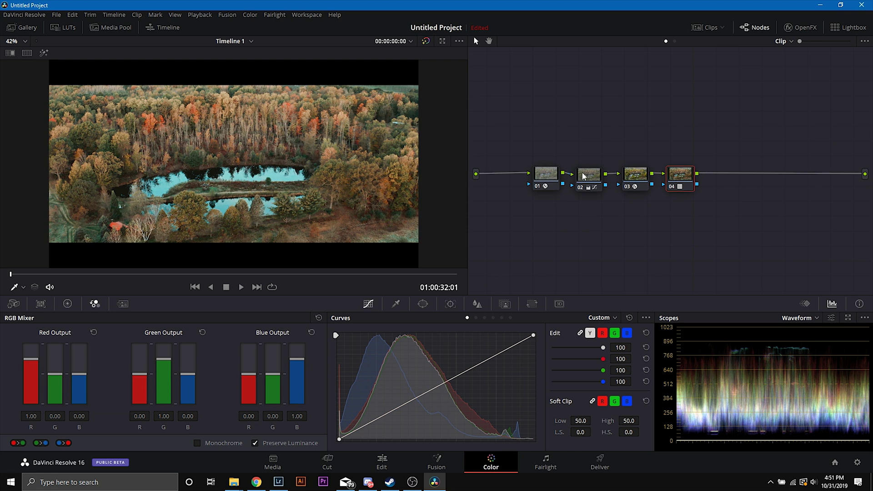
{"action": "left_click", "coordinate": [40, 304]}
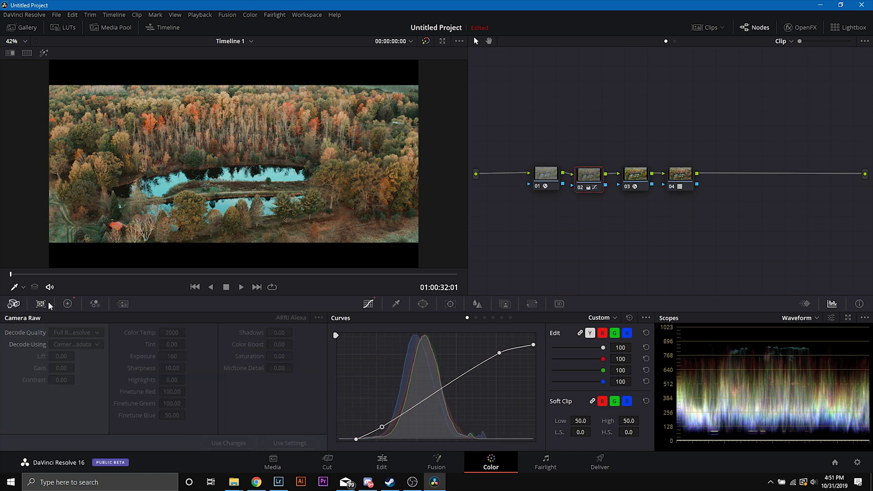
{"action": "left_click", "coordinate": [67, 304]}
{"action": "left_click_drag", "start_coordinate": [113, 444], "coordinate": [111, 442]}
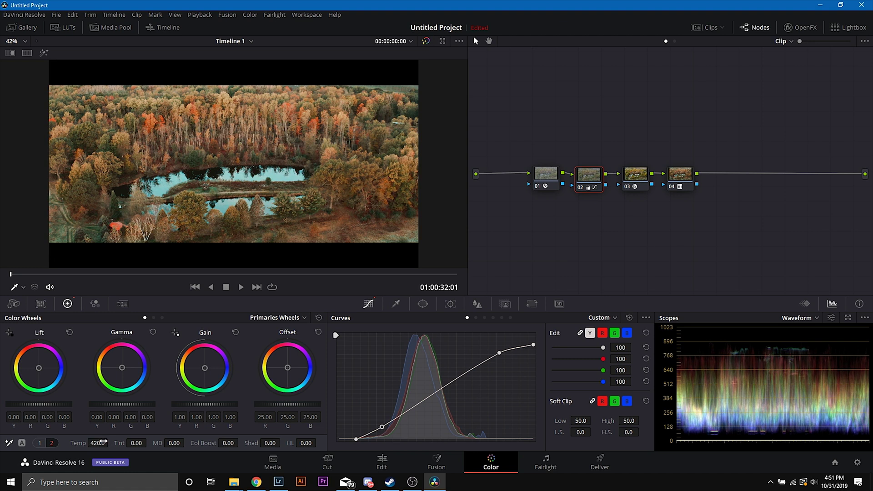
Apply Fall Vibes Grade III to node 04 and lower its key output gain to 0.900
{"action": "left_click", "coordinate": [55, 28]}
{"action": "left_click_drag", "start_coordinate": [139, 74], "coordinate": [679, 175]}
{"action": "left_click", "coordinate": [504, 303]}
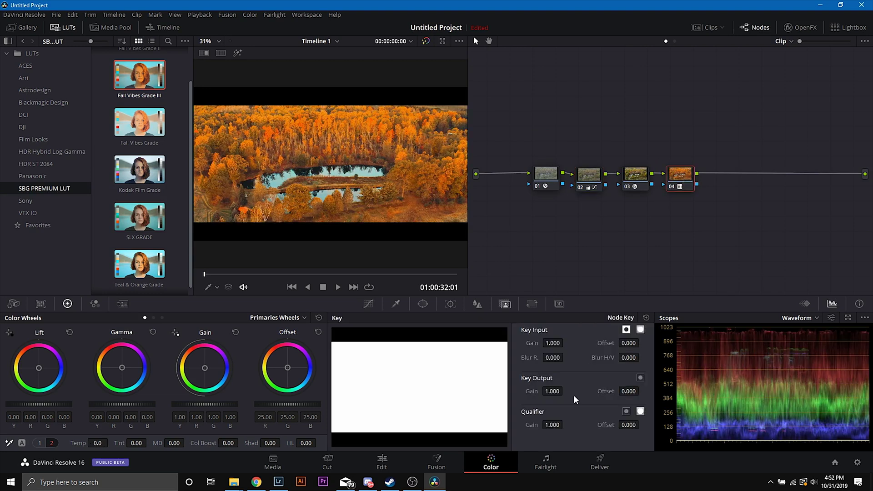
{"action": "left_click_drag", "start_coordinate": [557, 391], "coordinate": [521, 388]}
Cool node 02 to a Temp of 110, hide the LUT browser and nodes, and bypass the grade
{"action": "left_click", "coordinate": [586, 187]}
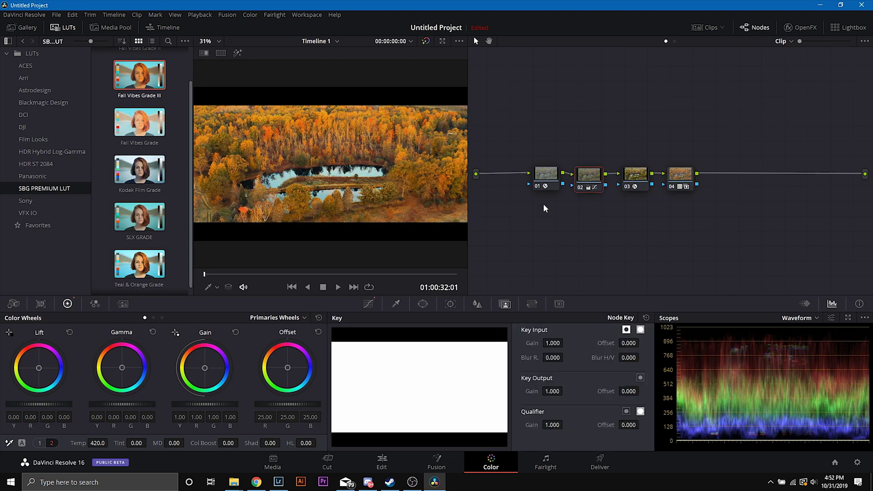
{"action": "left_click_drag", "start_coordinate": [97, 443], "coordinate": [77, 443]}
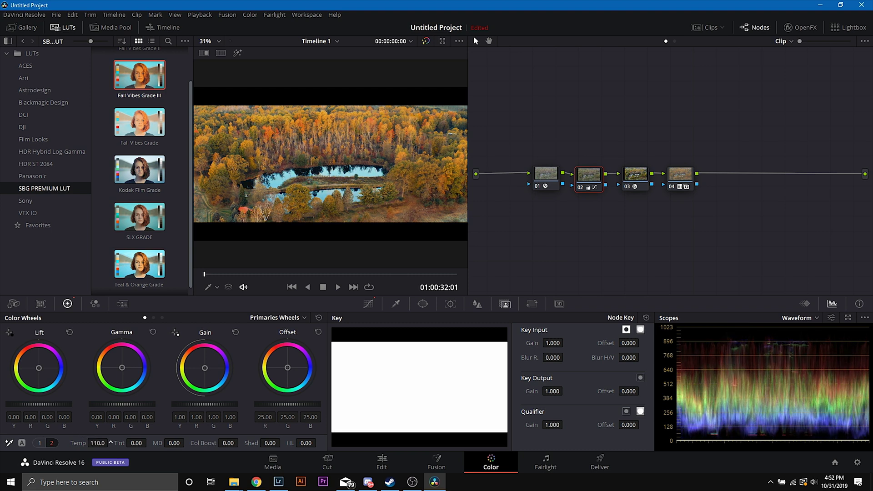
{"action": "left_click", "coordinate": [75, 30]}
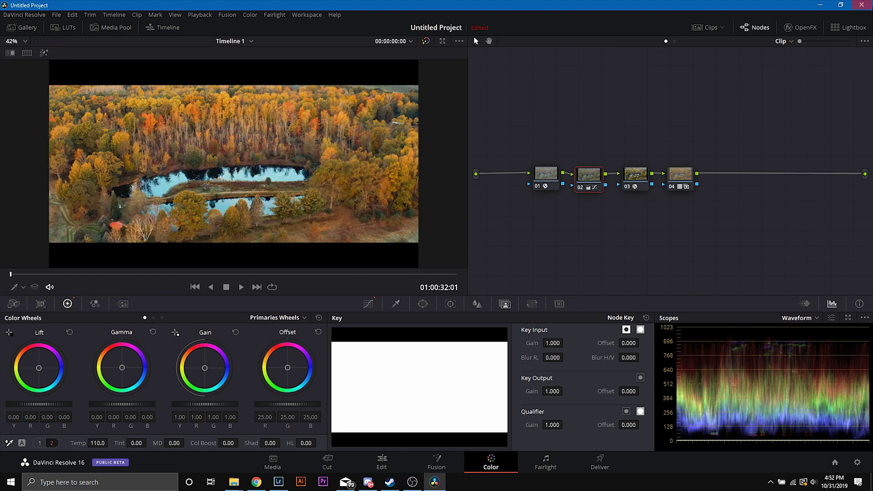
{"action": "left_click", "coordinate": [759, 28]}
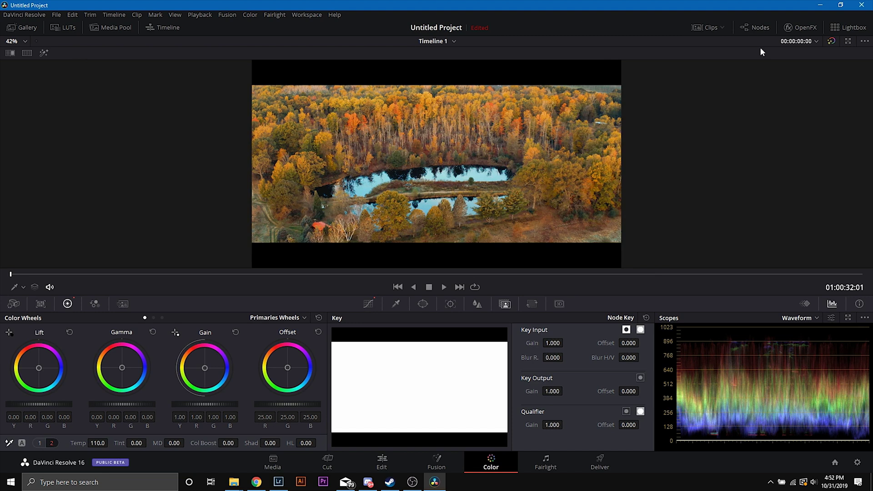
{"action": "left_click", "coordinate": [831, 40]}
Restore the aerial grade, then review the graded forest path and poolside clips
{"action": "left_click", "coordinate": [831, 40]}
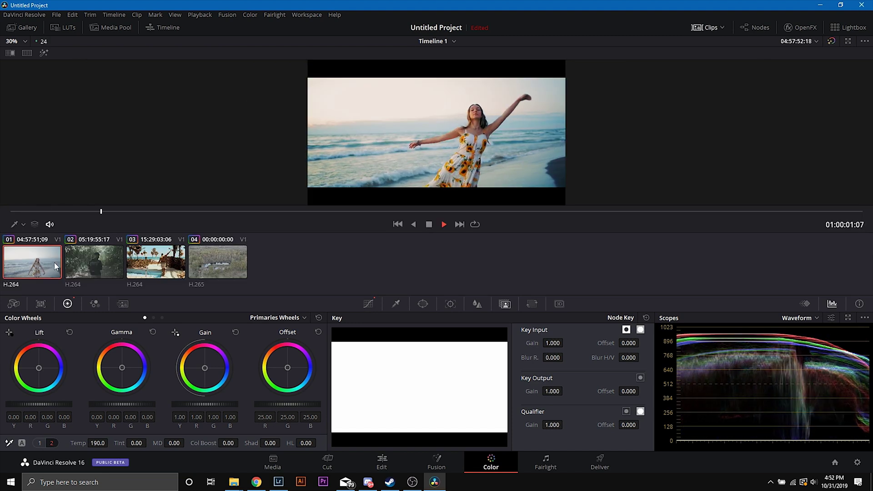
{"action": "left_click", "coordinate": [98, 263]}
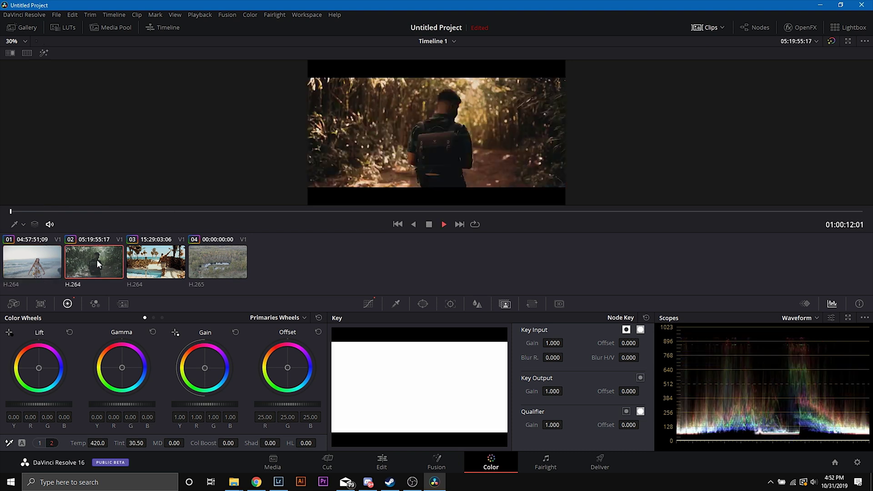
{"action": "left_click", "coordinate": [134, 259]}
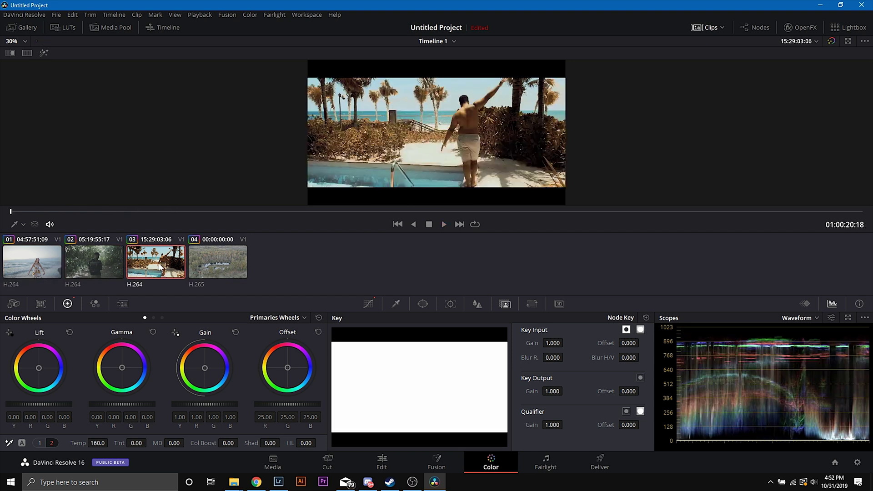